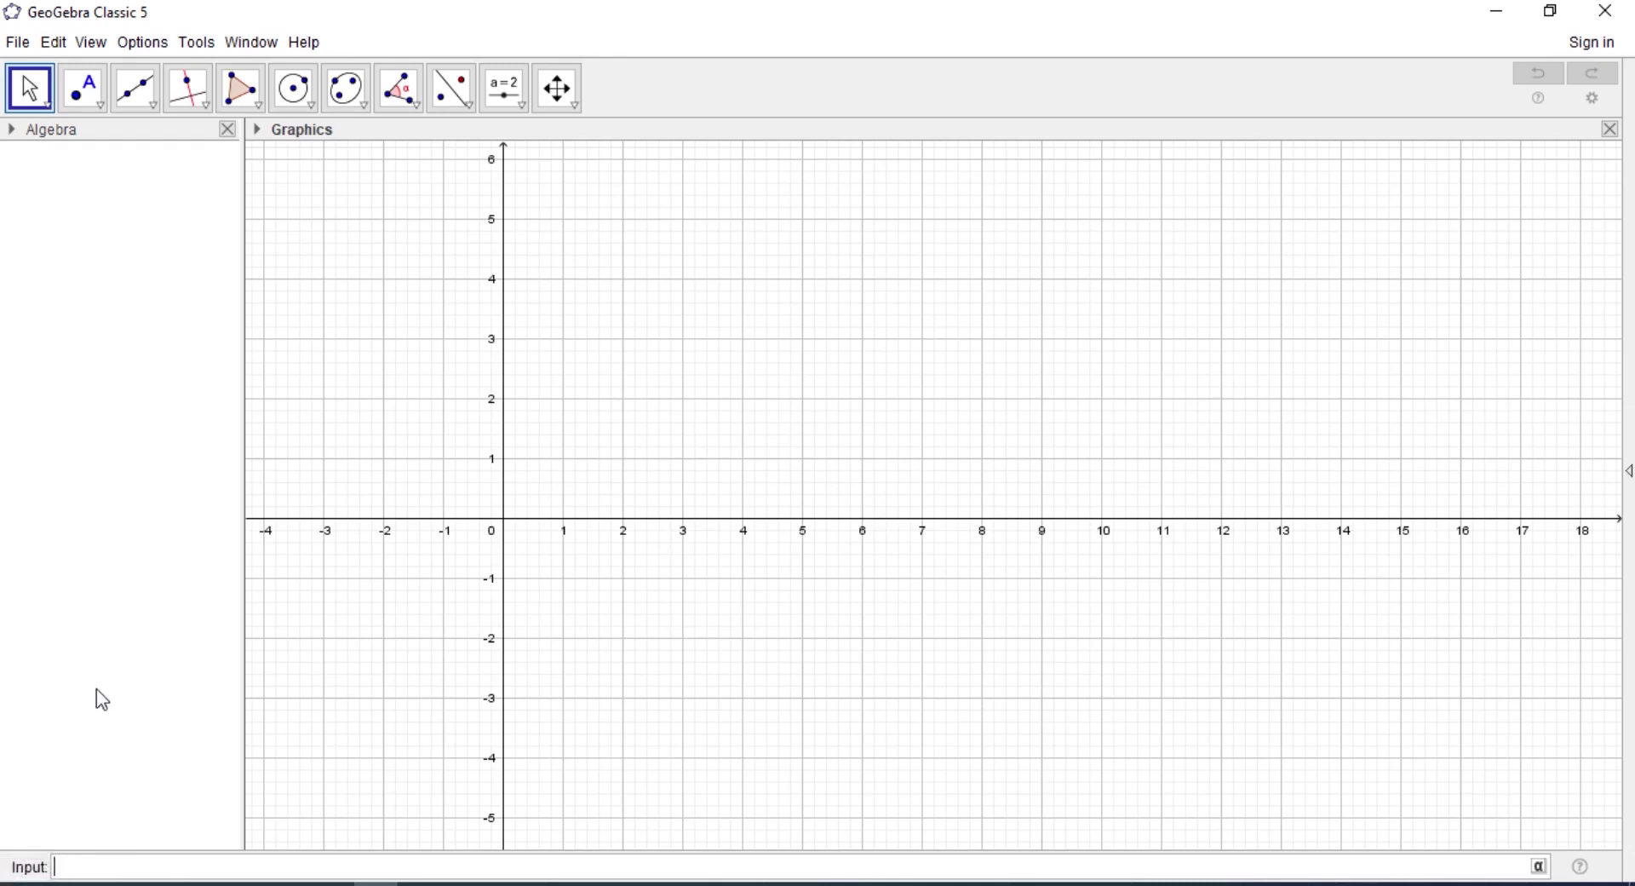
Insert the Function template with start and end values, using x^2 as the expression.
{"action": "type", "text": "x^2"}
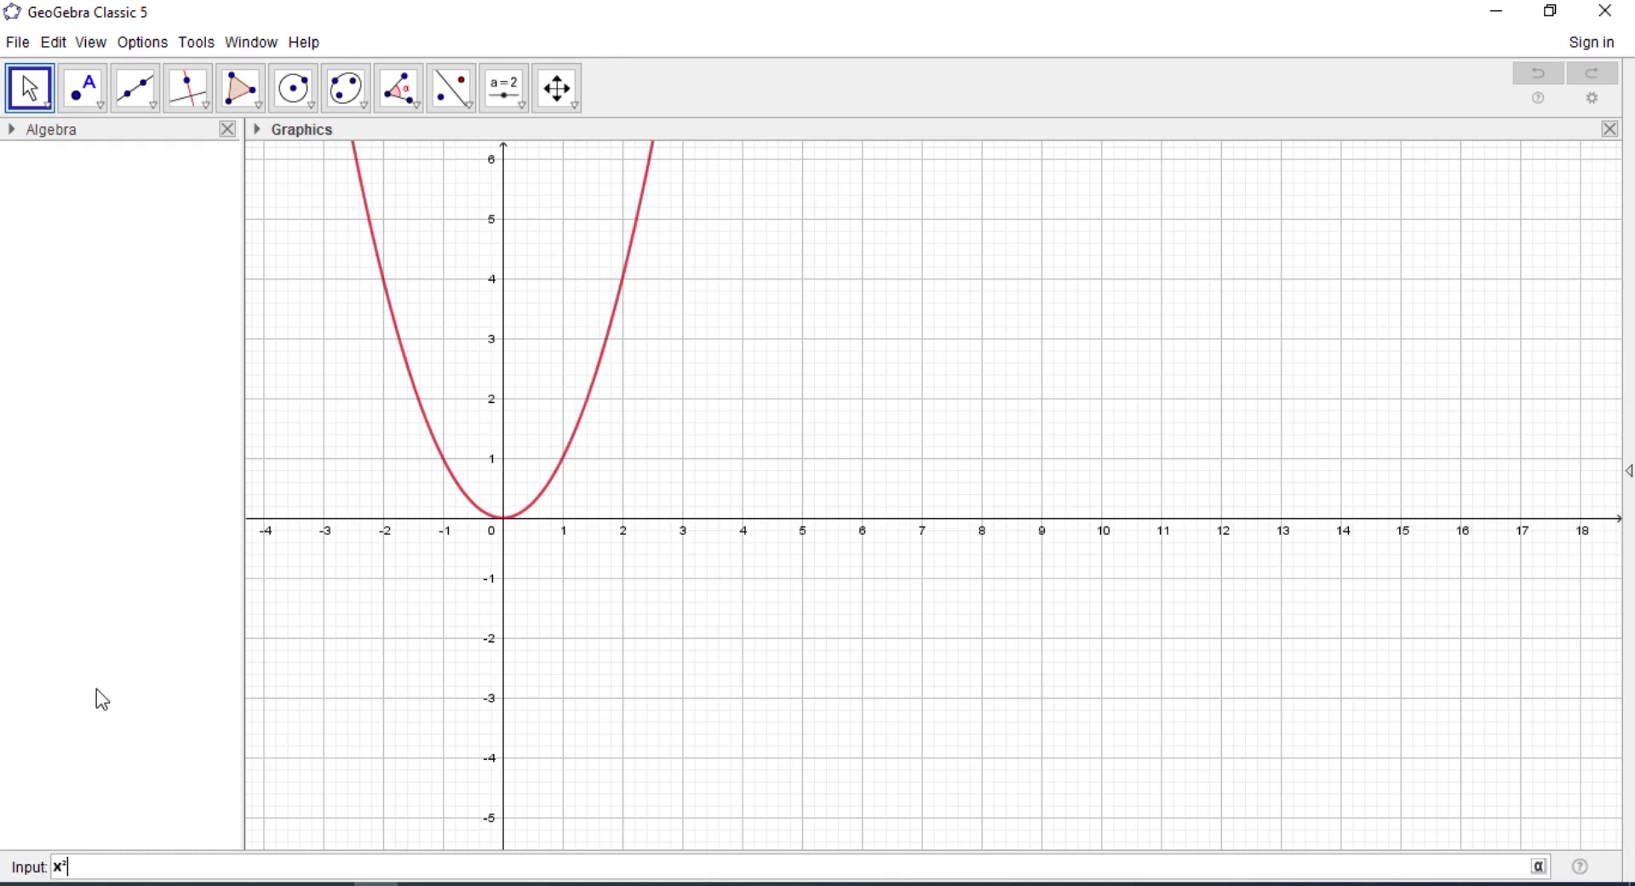
{"action": "key", "text": "BackSpace"}
{"action": "key", "text": "BackSpace"}
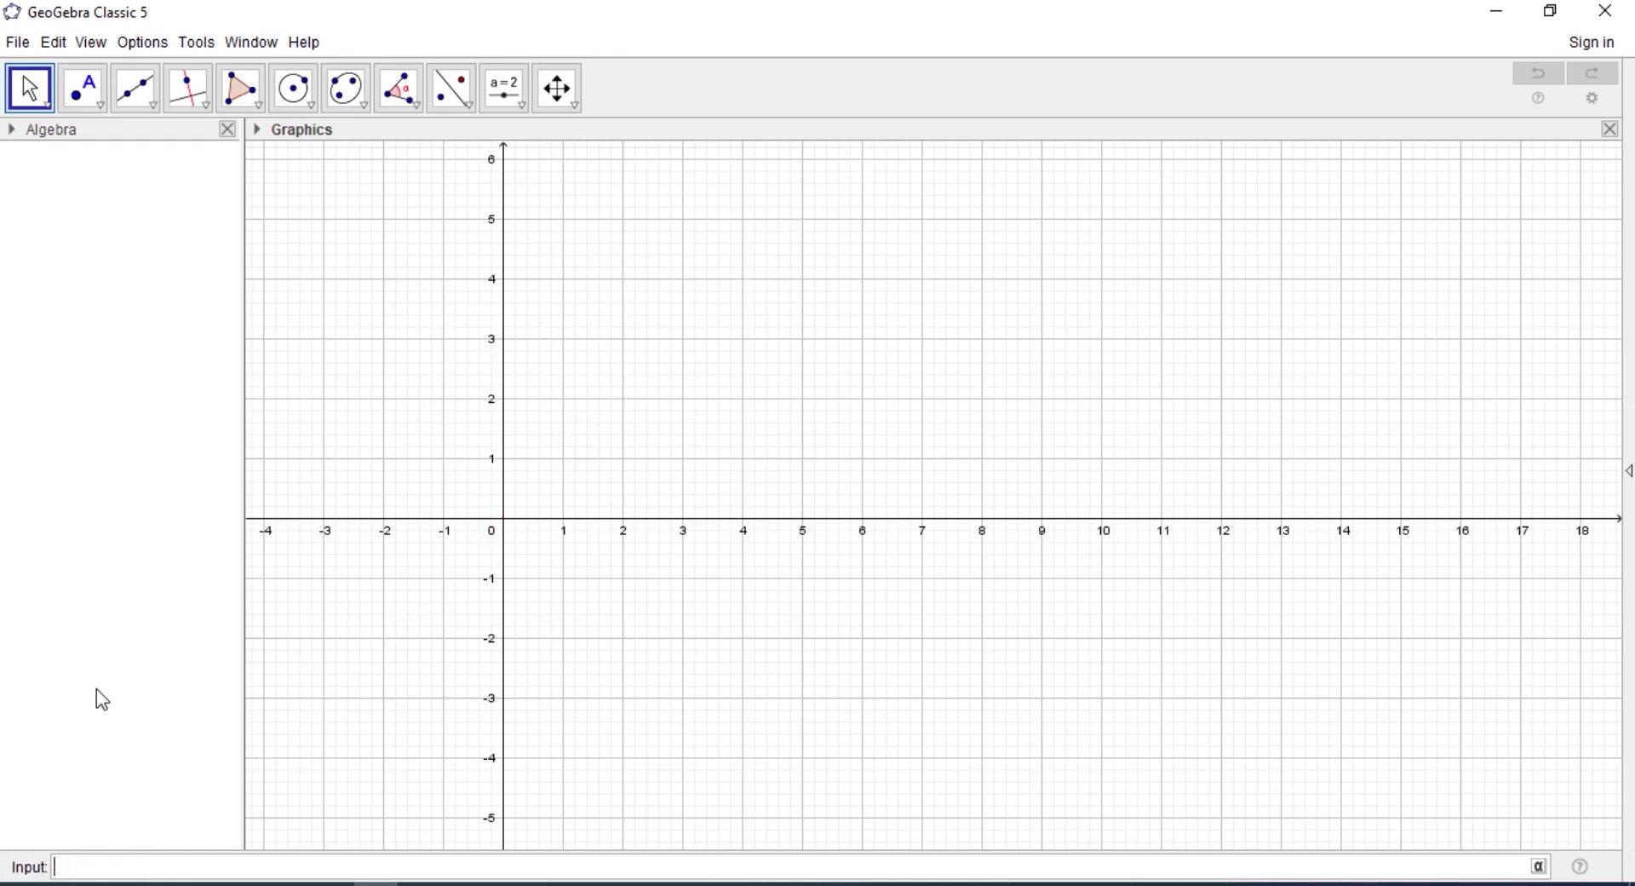
{"action": "type", "text": "func"}
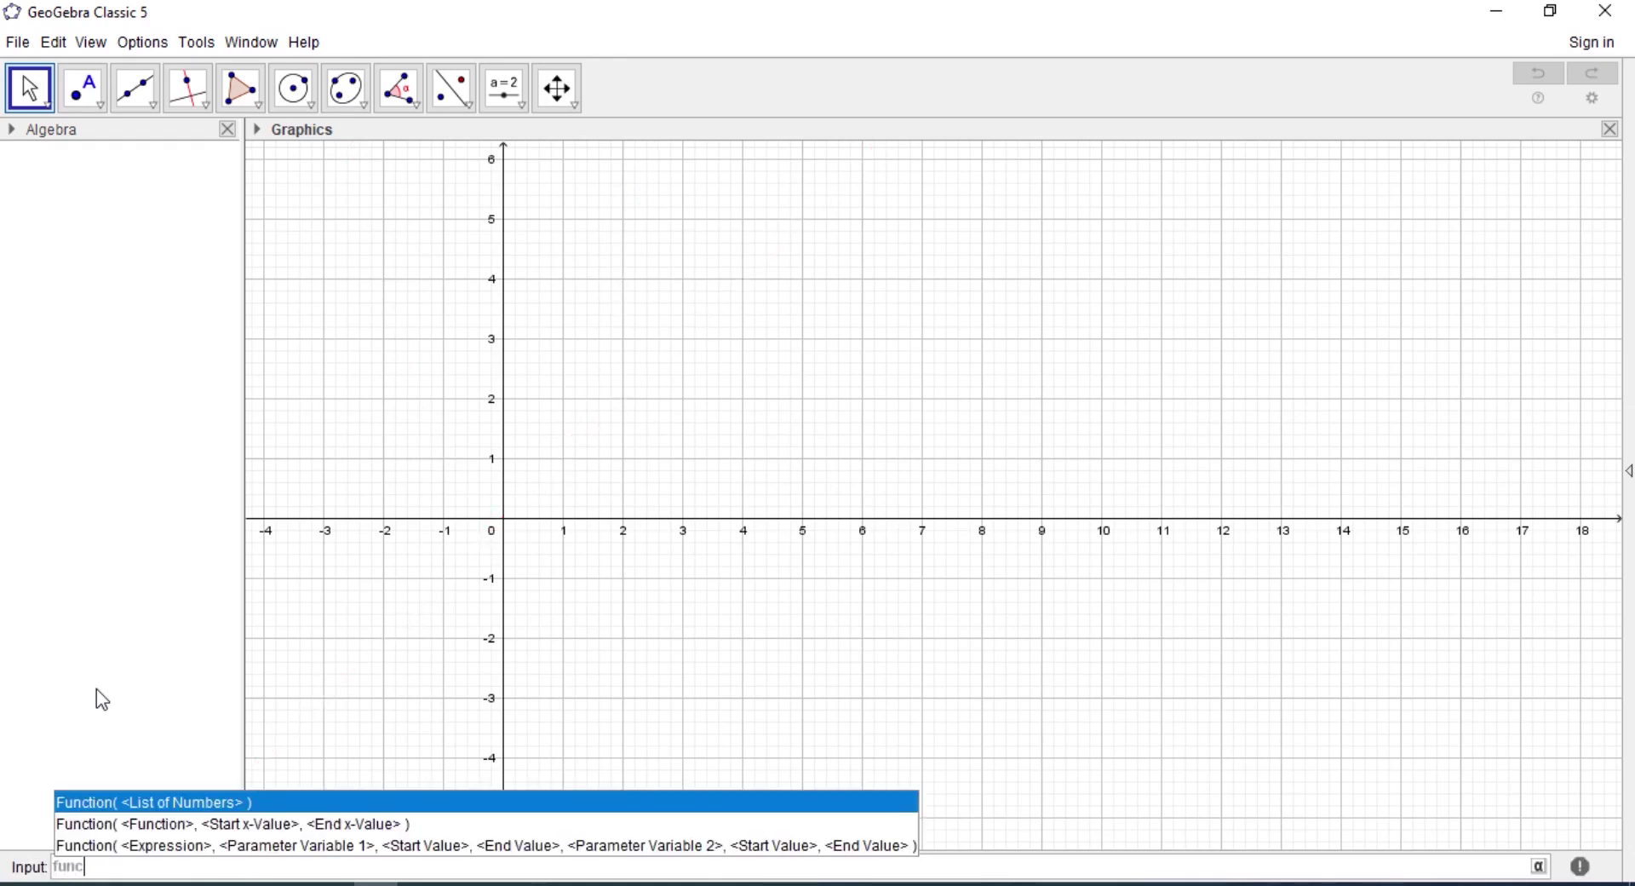
{"action": "key", "text": "Down"}
{"action": "key", "text": "Return"}
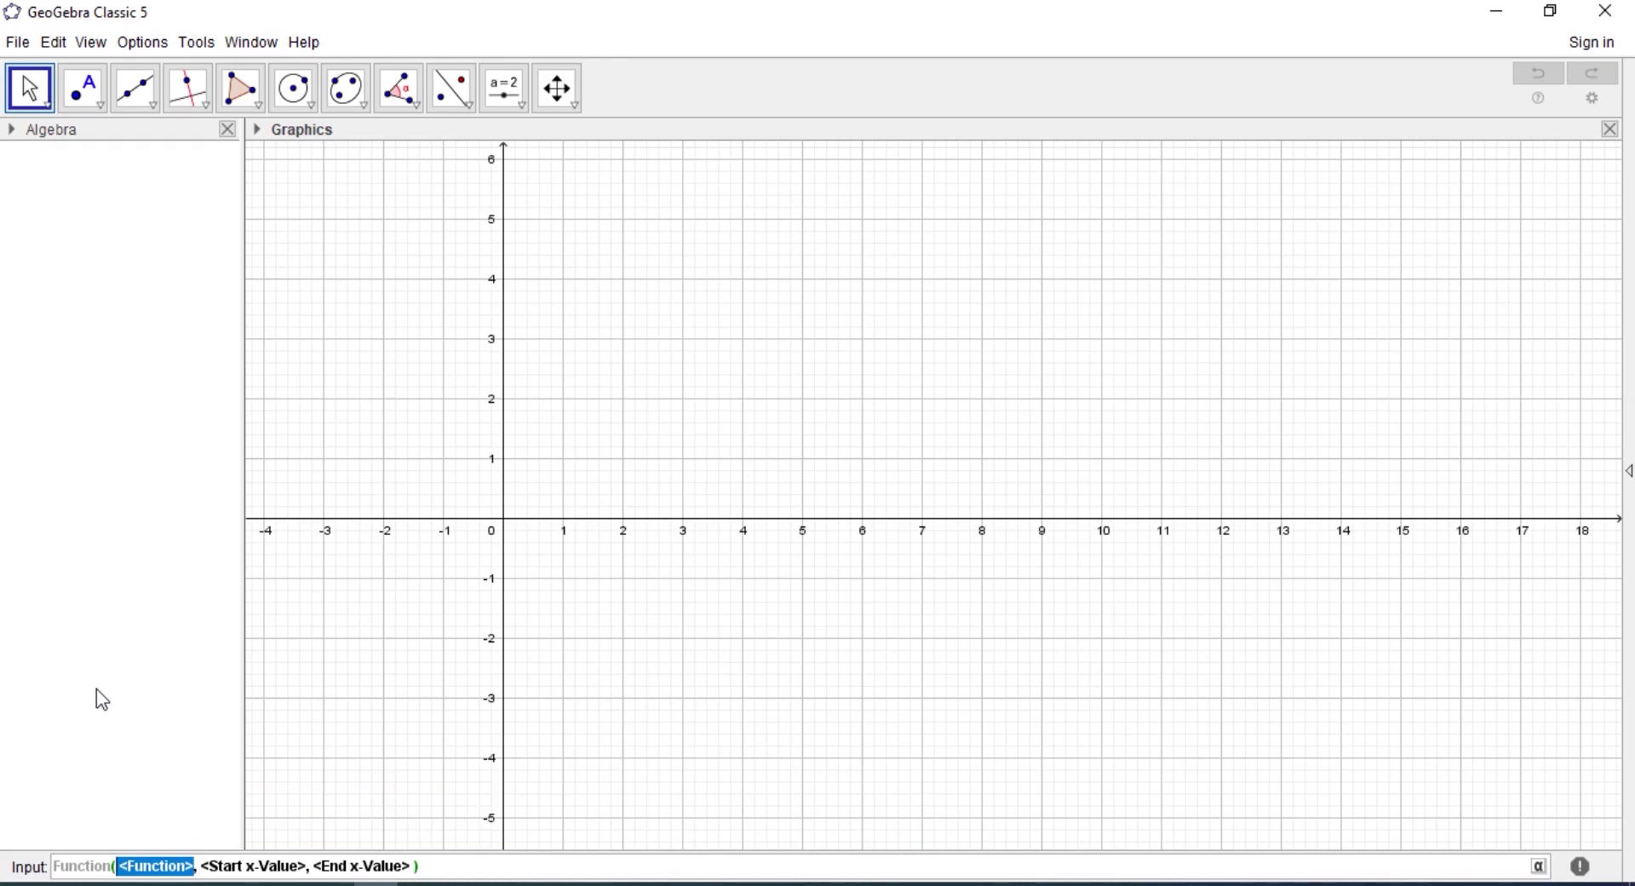
{"action": "type", "text": "x^2"}
Set the interval to 1 through 3, creating f, and pan so the curve is visible.
{"action": "key", "text": "Tab"}
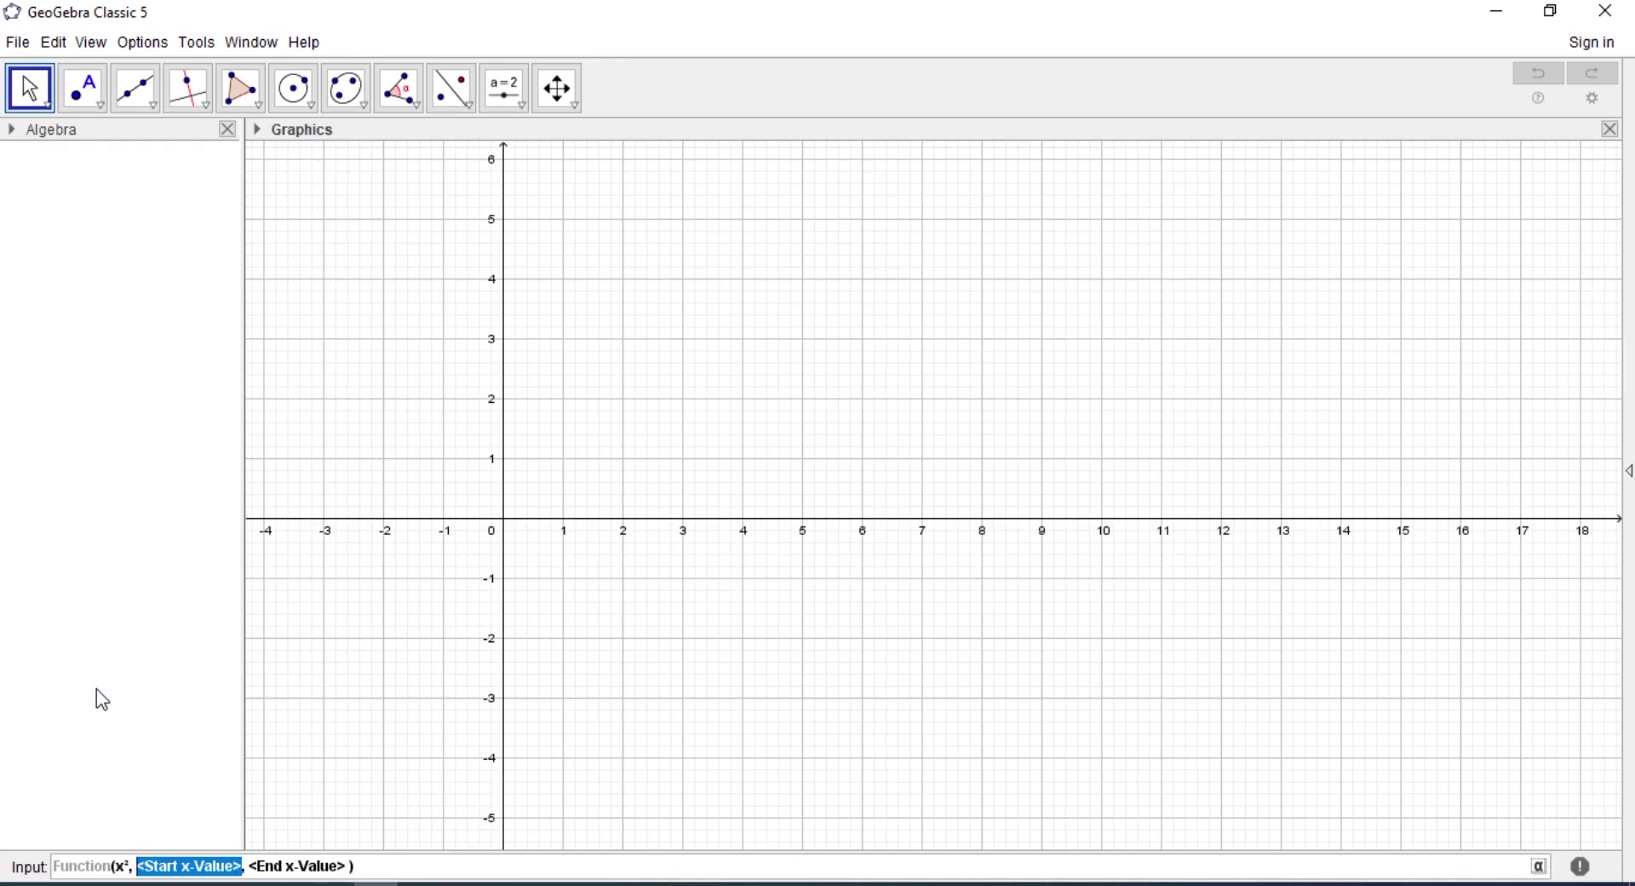
{"action": "type", "text": "1"}
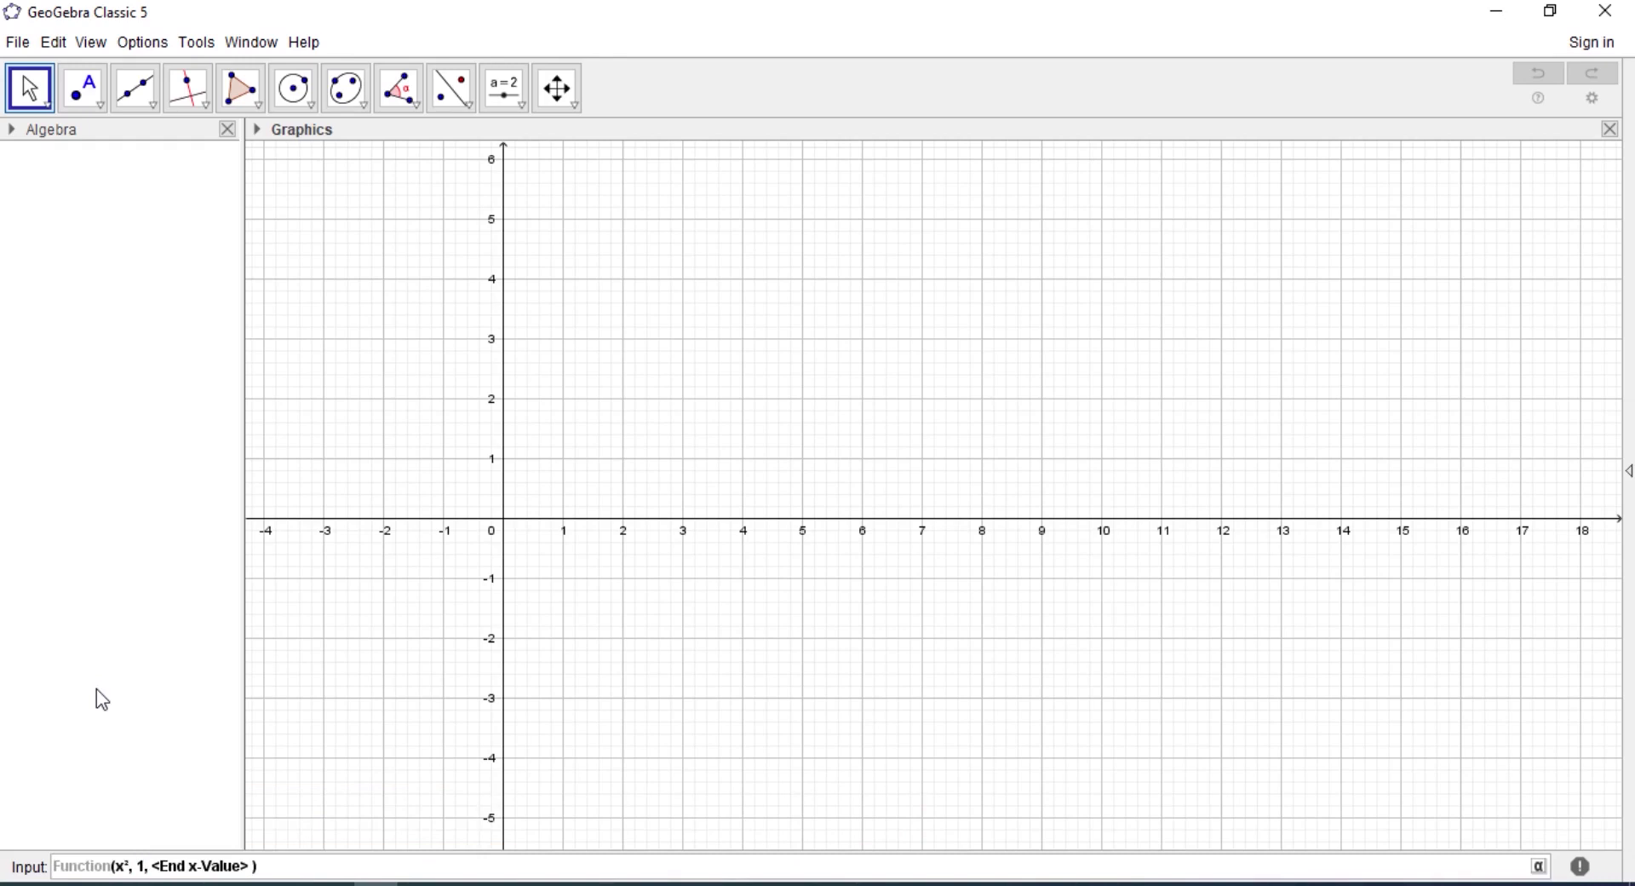
{"action": "key", "text": "Tab"}
{"action": "type", "text": "4"}
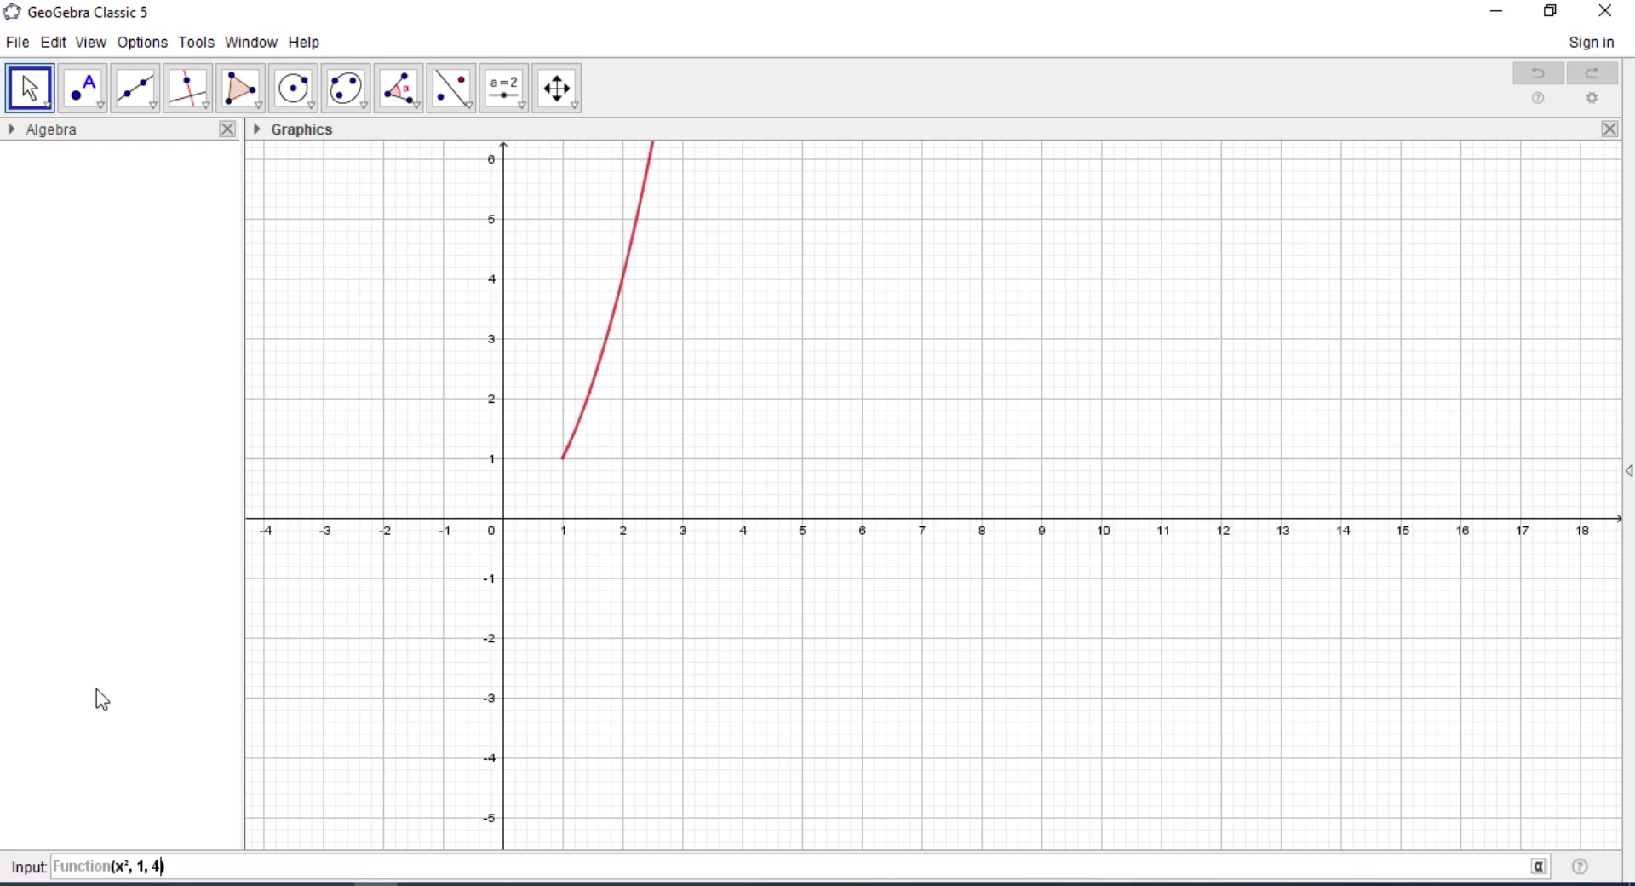
{"action": "key", "text": "BackSpace"}
{"action": "type", "text": "3"}
{"action": "key", "text": "Return"}
{"action": "left_click_drag", "start_coordinate": [800, 241], "coordinate": [697, 523]}
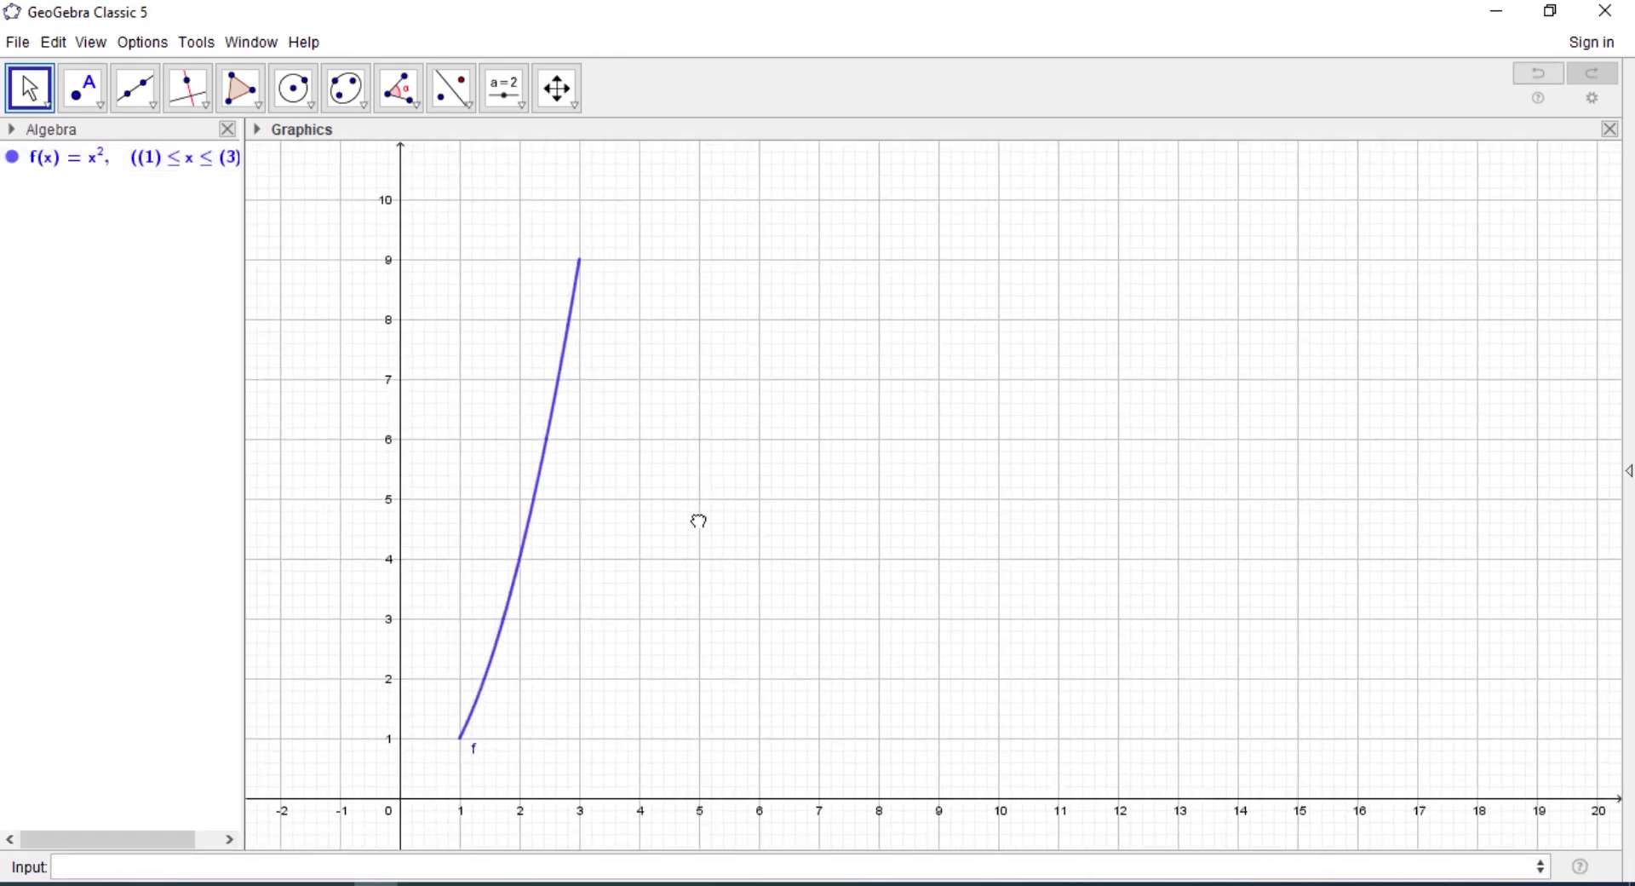
Stretch the x-axis to about 5.5 and the y-axis to about 18, then shift the view.
{"action": "left_click", "coordinate": [557, 88]}
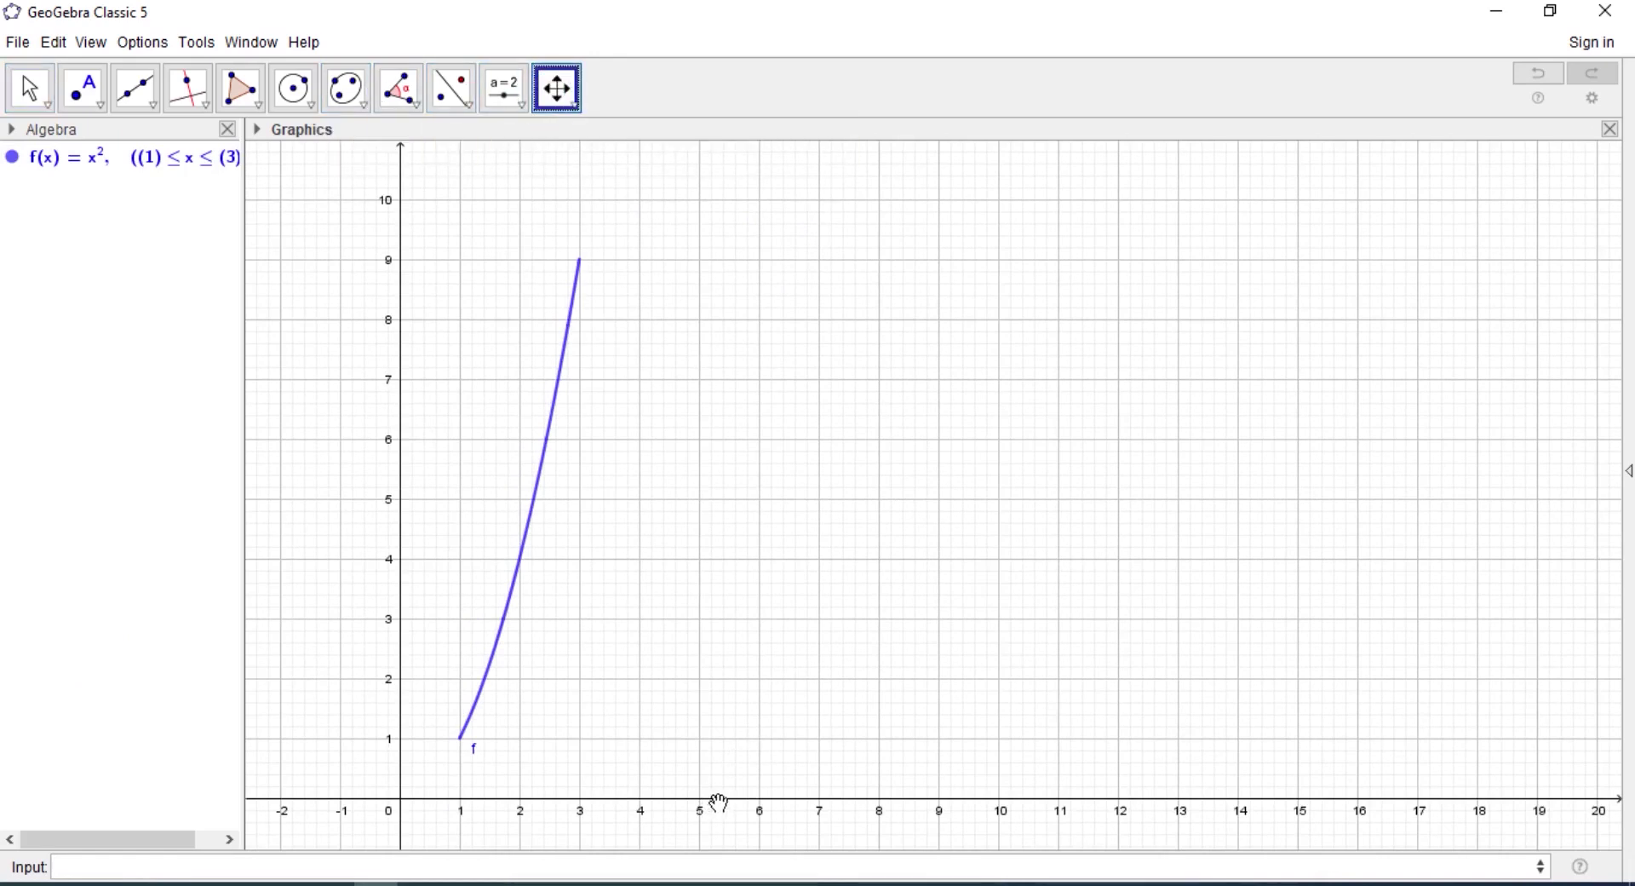
{"action": "left_click_drag", "start_coordinate": [718, 798], "coordinate": [1529, 754]}
{"action": "left_click_drag", "start_coordinate": [402, 511], "coordinate": [356, 635]}
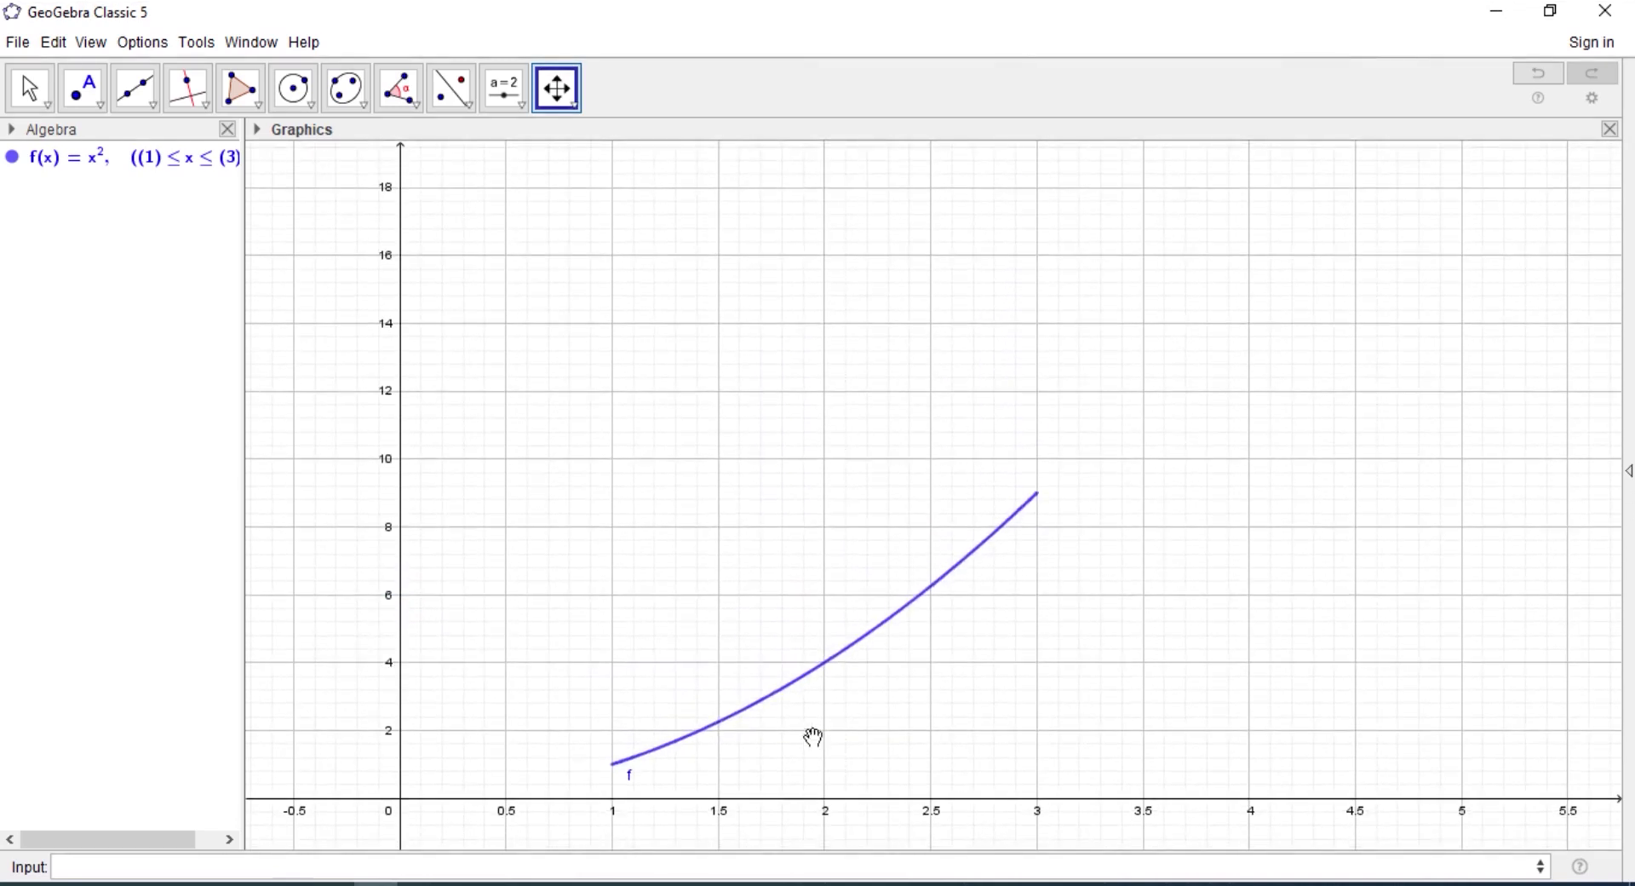
{"action": "left_click_drag", "start_coordinate": [793, 552], "coordinate": [775, 334]}
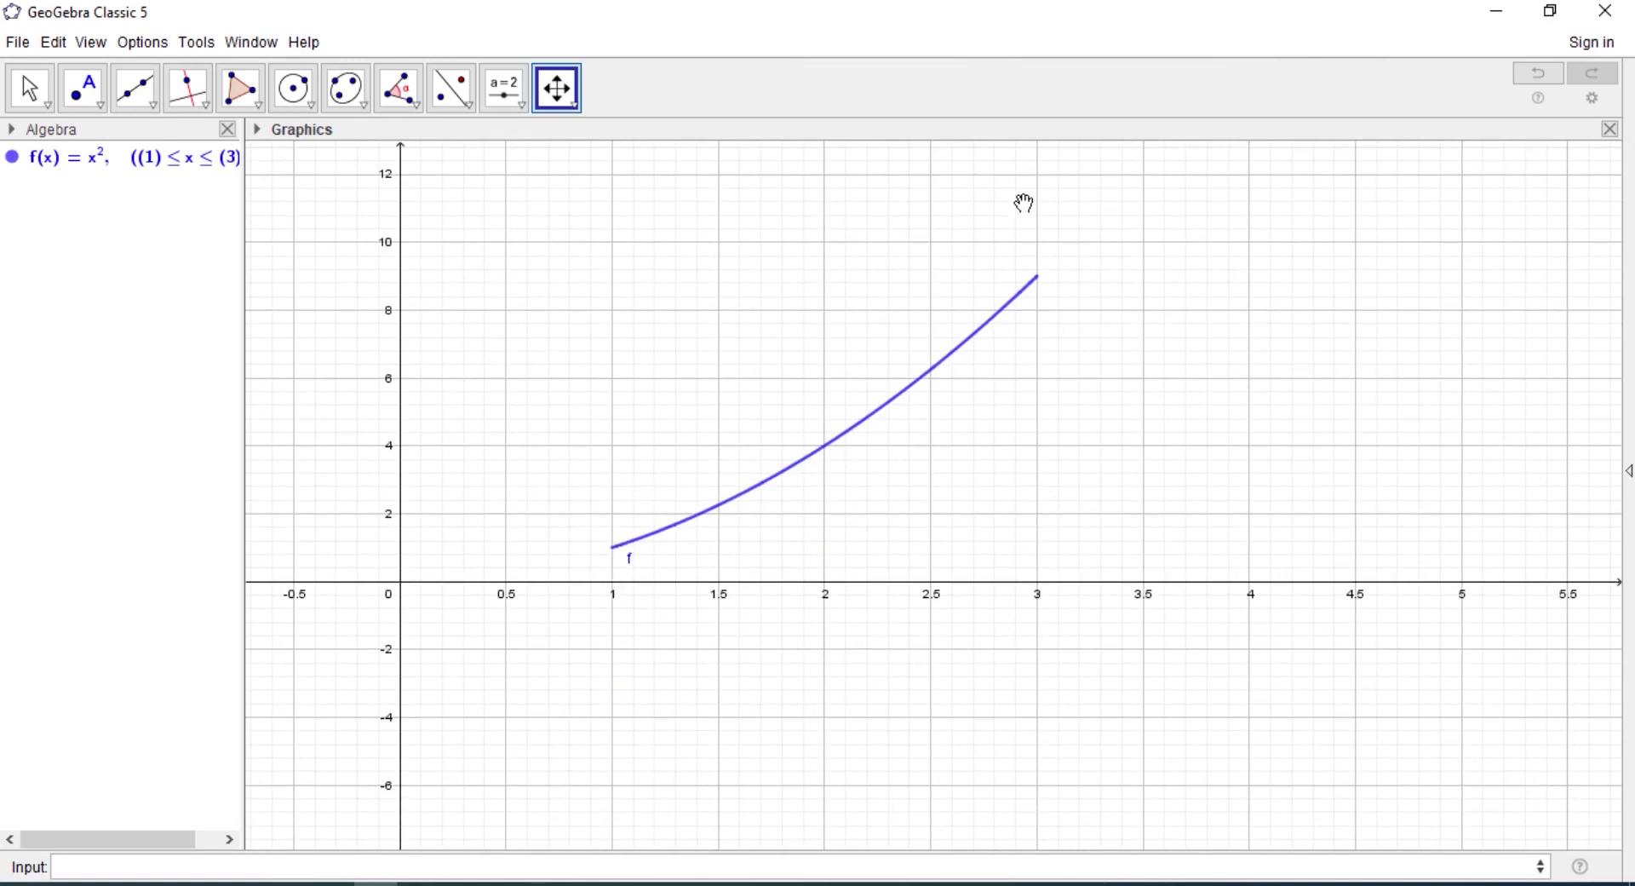
{"action": "left_click", "coordinate": [396, 866]}
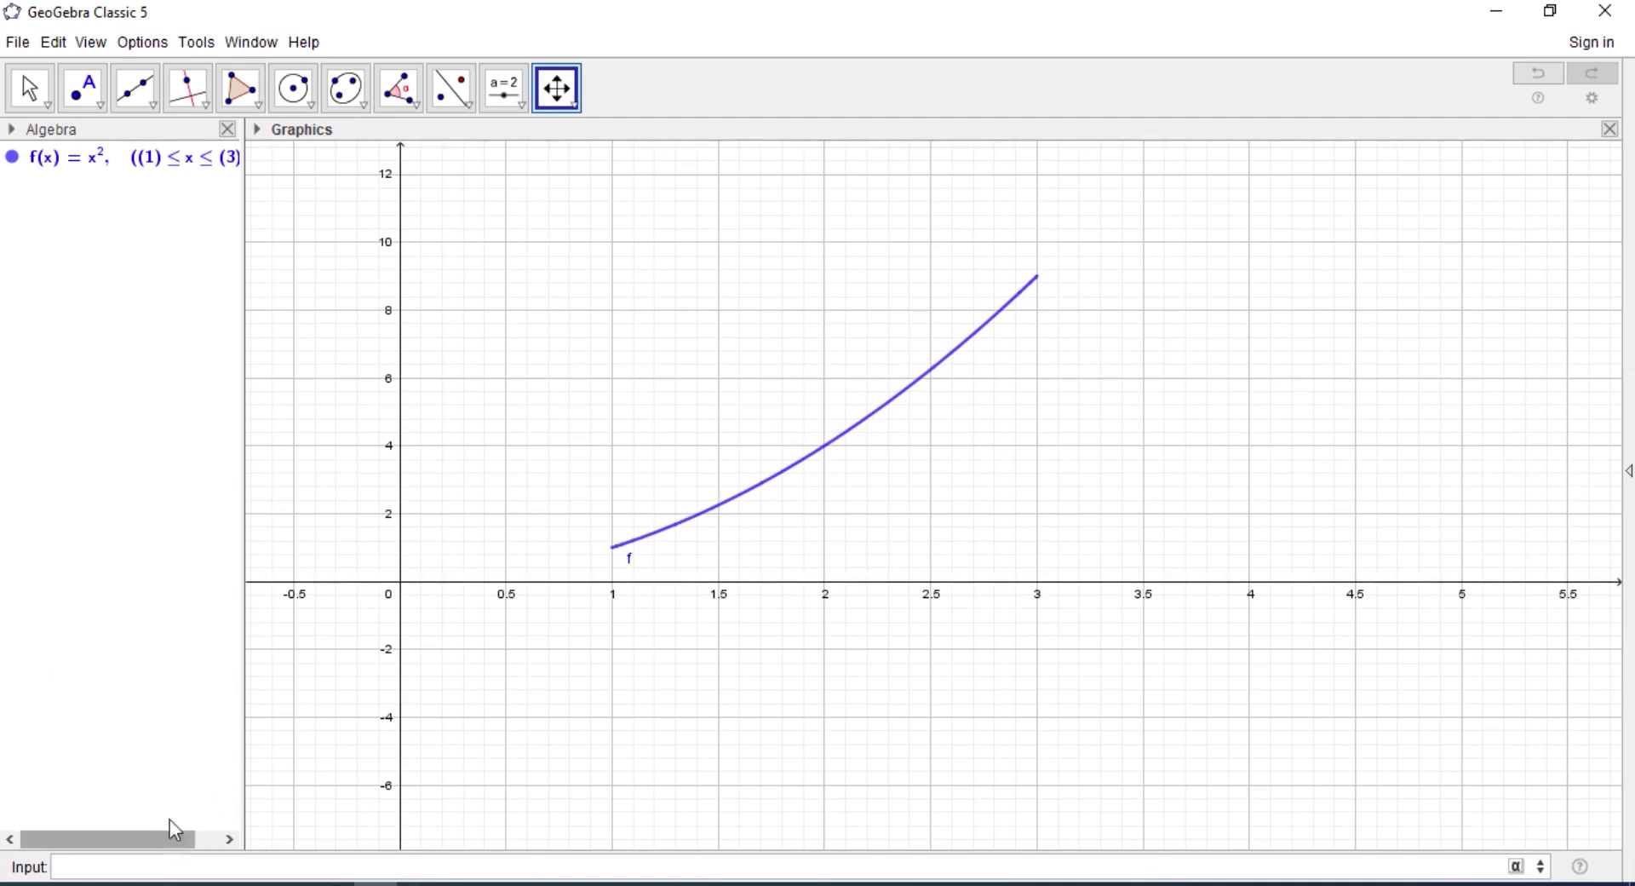
Place slider n near the top left with minimum 0, maximum 1000 and increment 1.
{"action": "left_click", "coordinate": [519, 99]}
{"action": "left_click", "coordinate": [526, 139]}
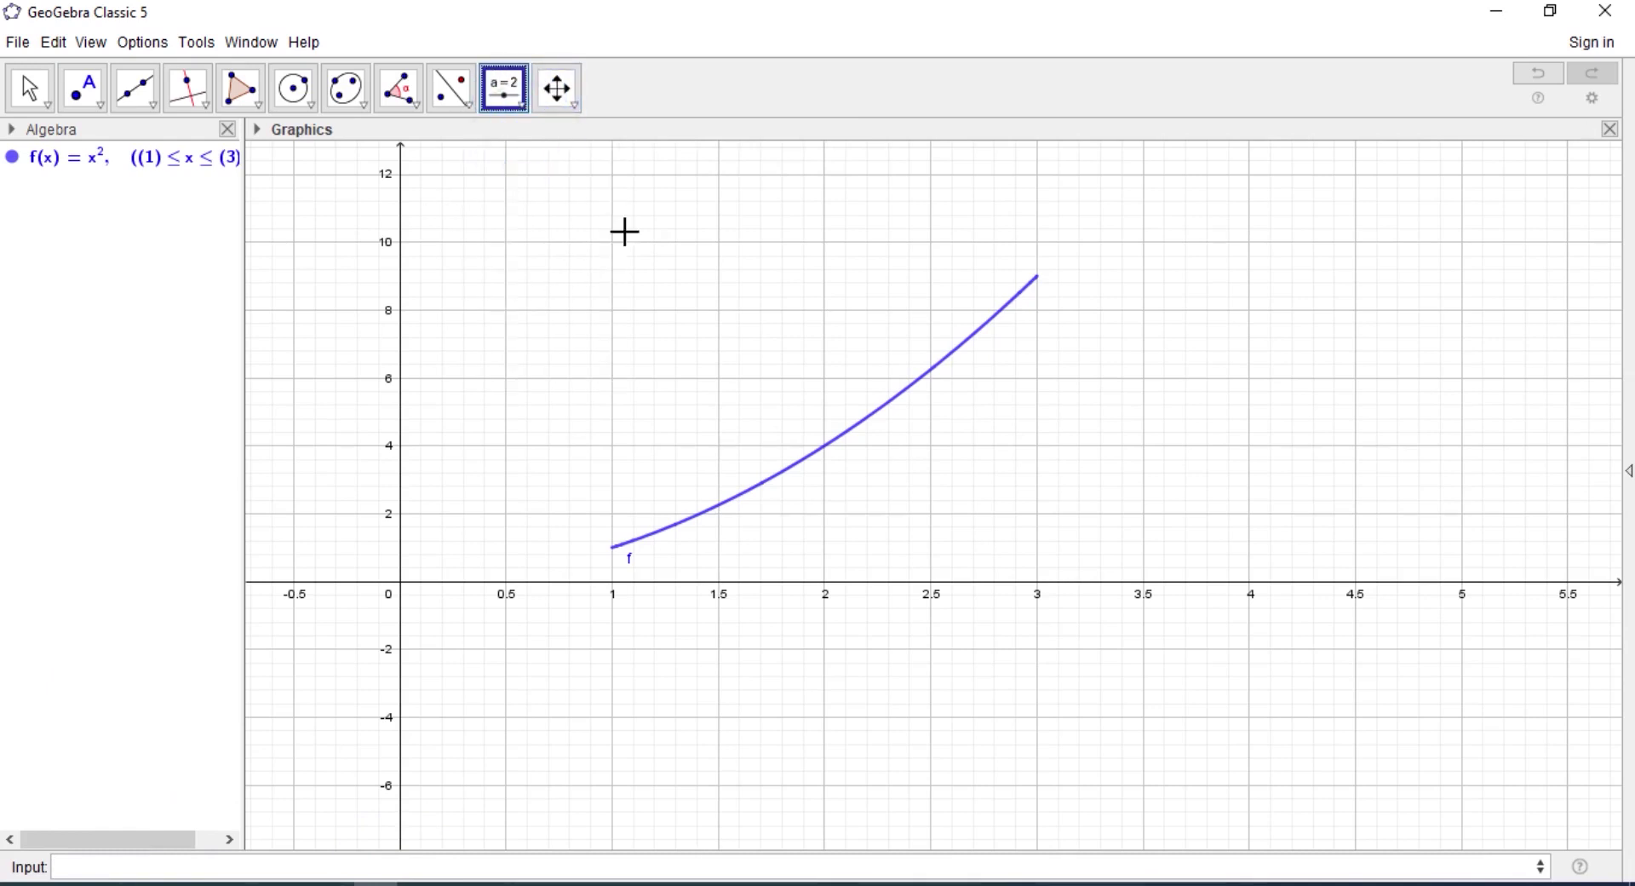
{"action": "left_click", "coordinate": [450, 182]}
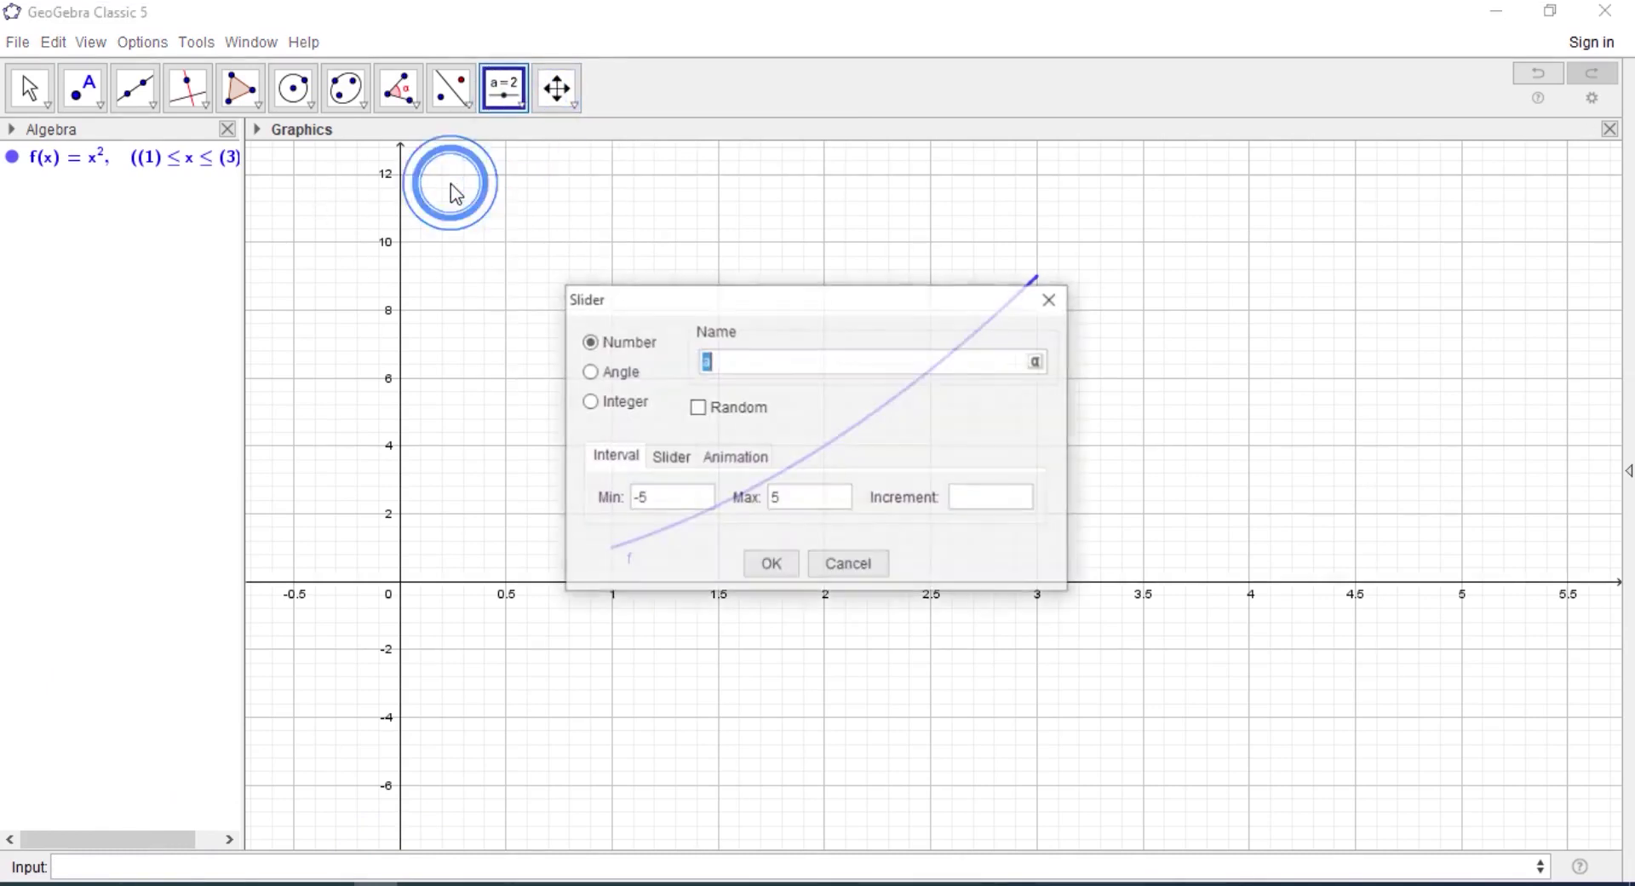
{"action": "left_click", "coordinate": [661, 497]}
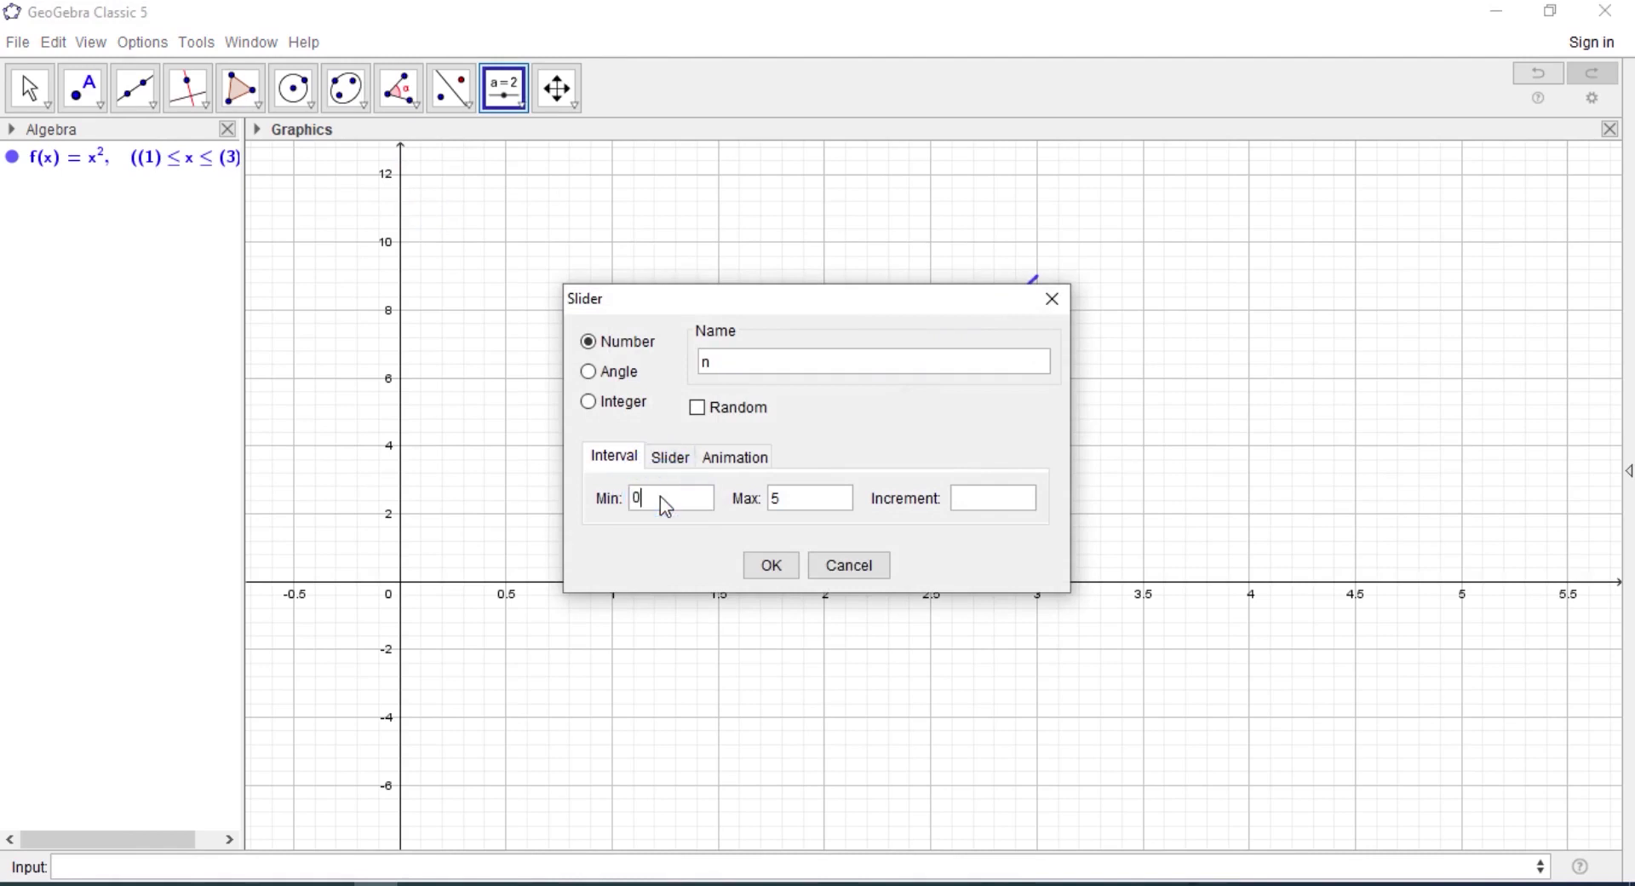
{"action": "key", "text": "Tab"}
{"action": "key", "text": "BackSpace"}
{"action": "type", "text": "1000"}
{"action": "left_click", "coordinate": [772, 565]}
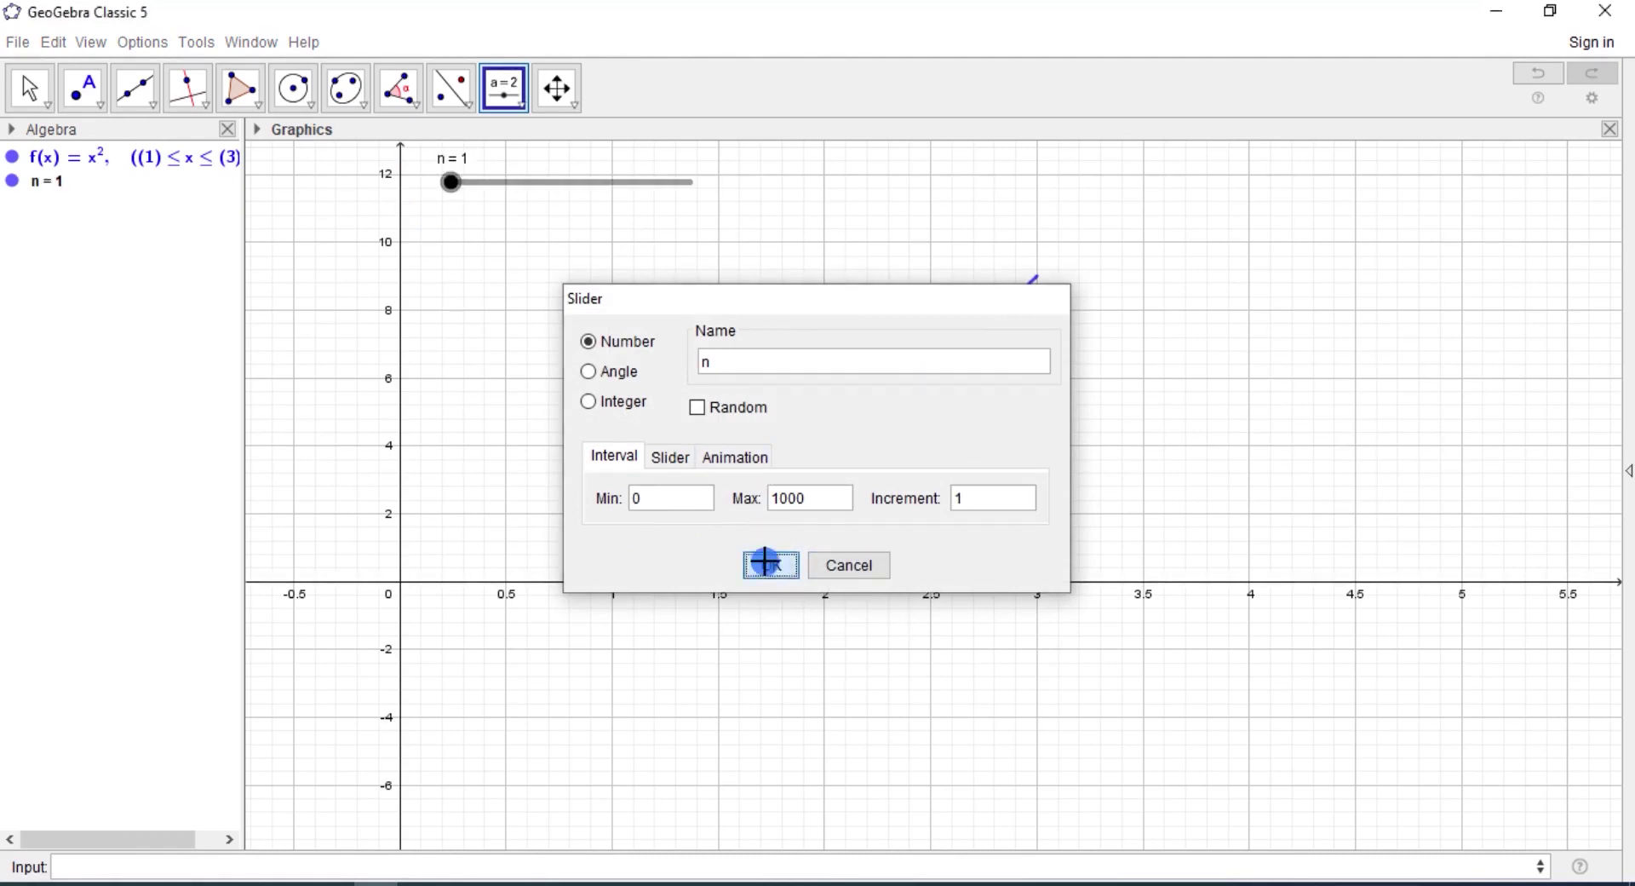
Insert the UpperSum command template, naming the object uppersum.
{"action": "left_click", "coordinate": [203, 866]}
{"action": "type", "text": "up"}
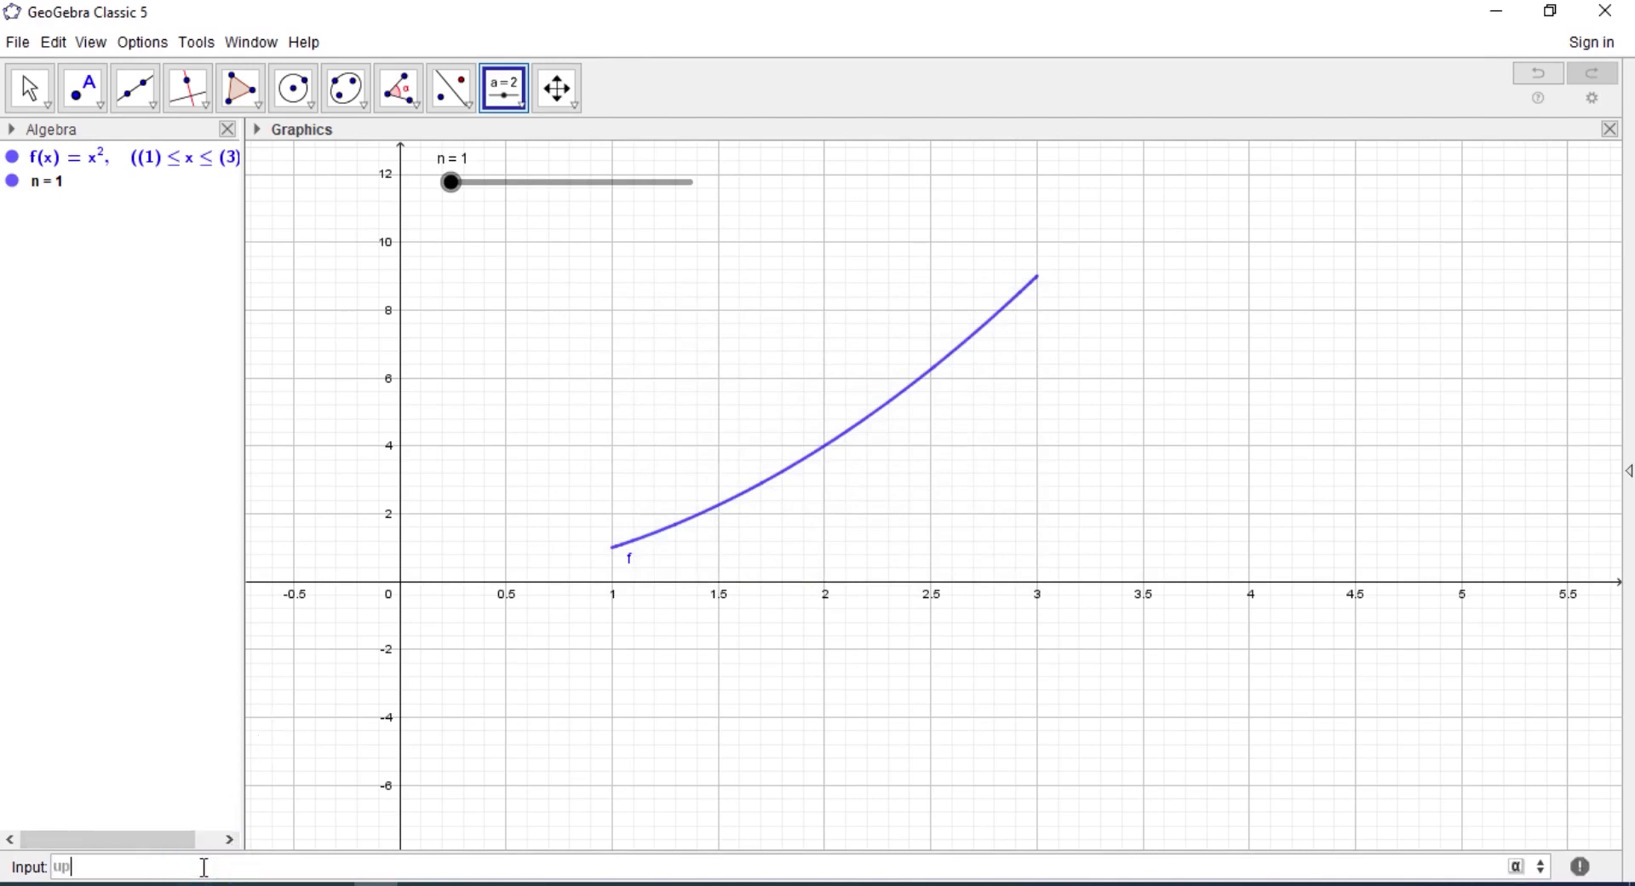
{"action": "type", "text": "p"}
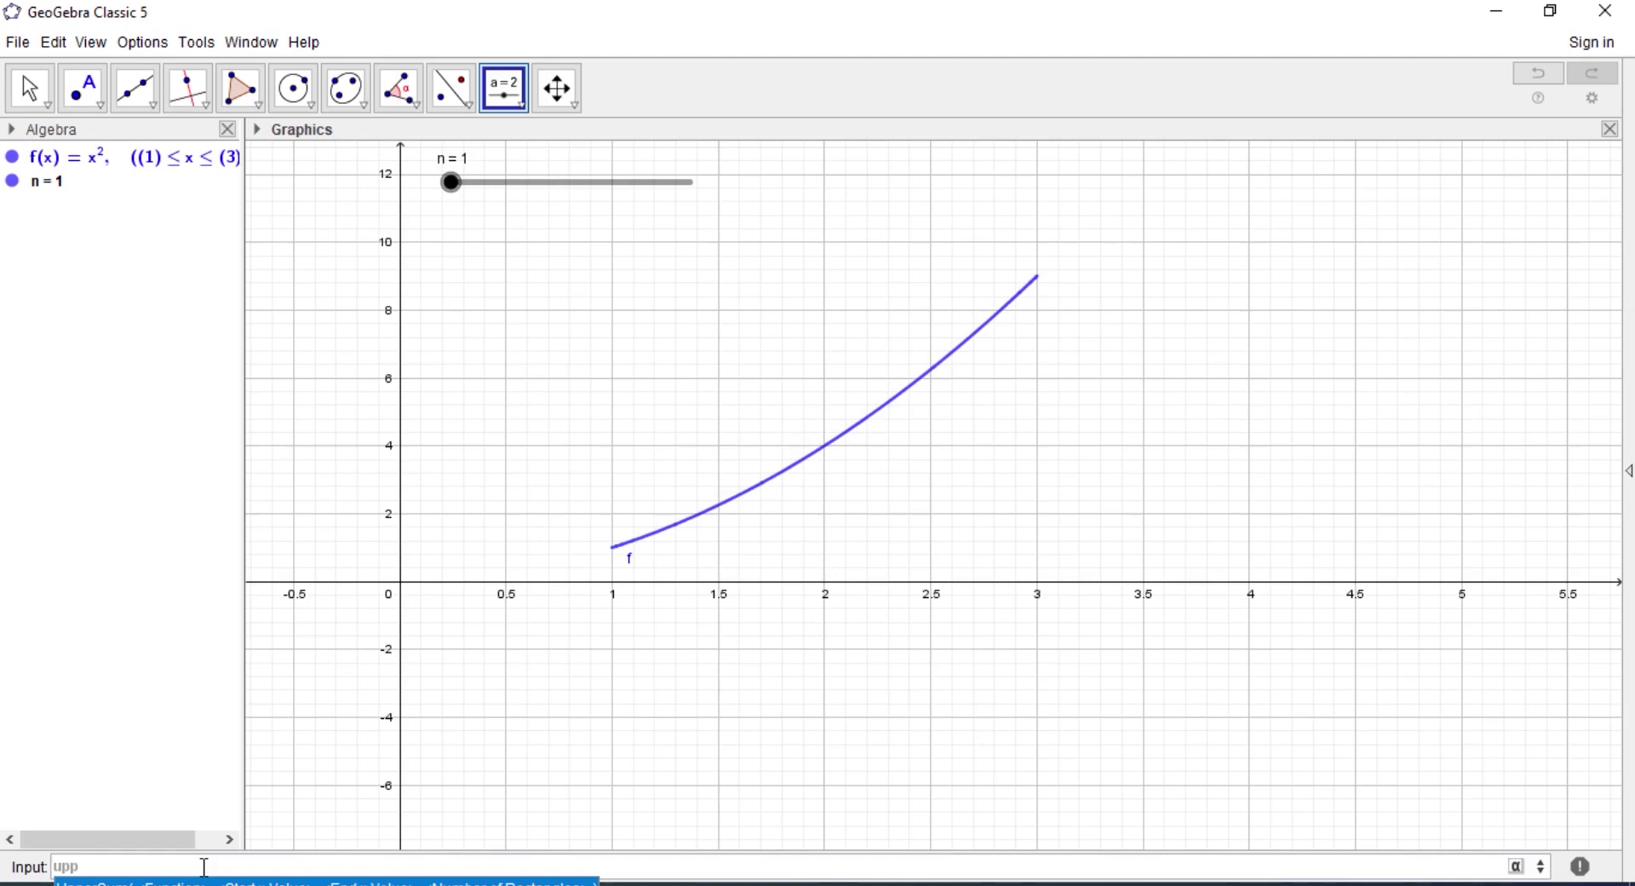
{"action": "key", "text": "Return"}
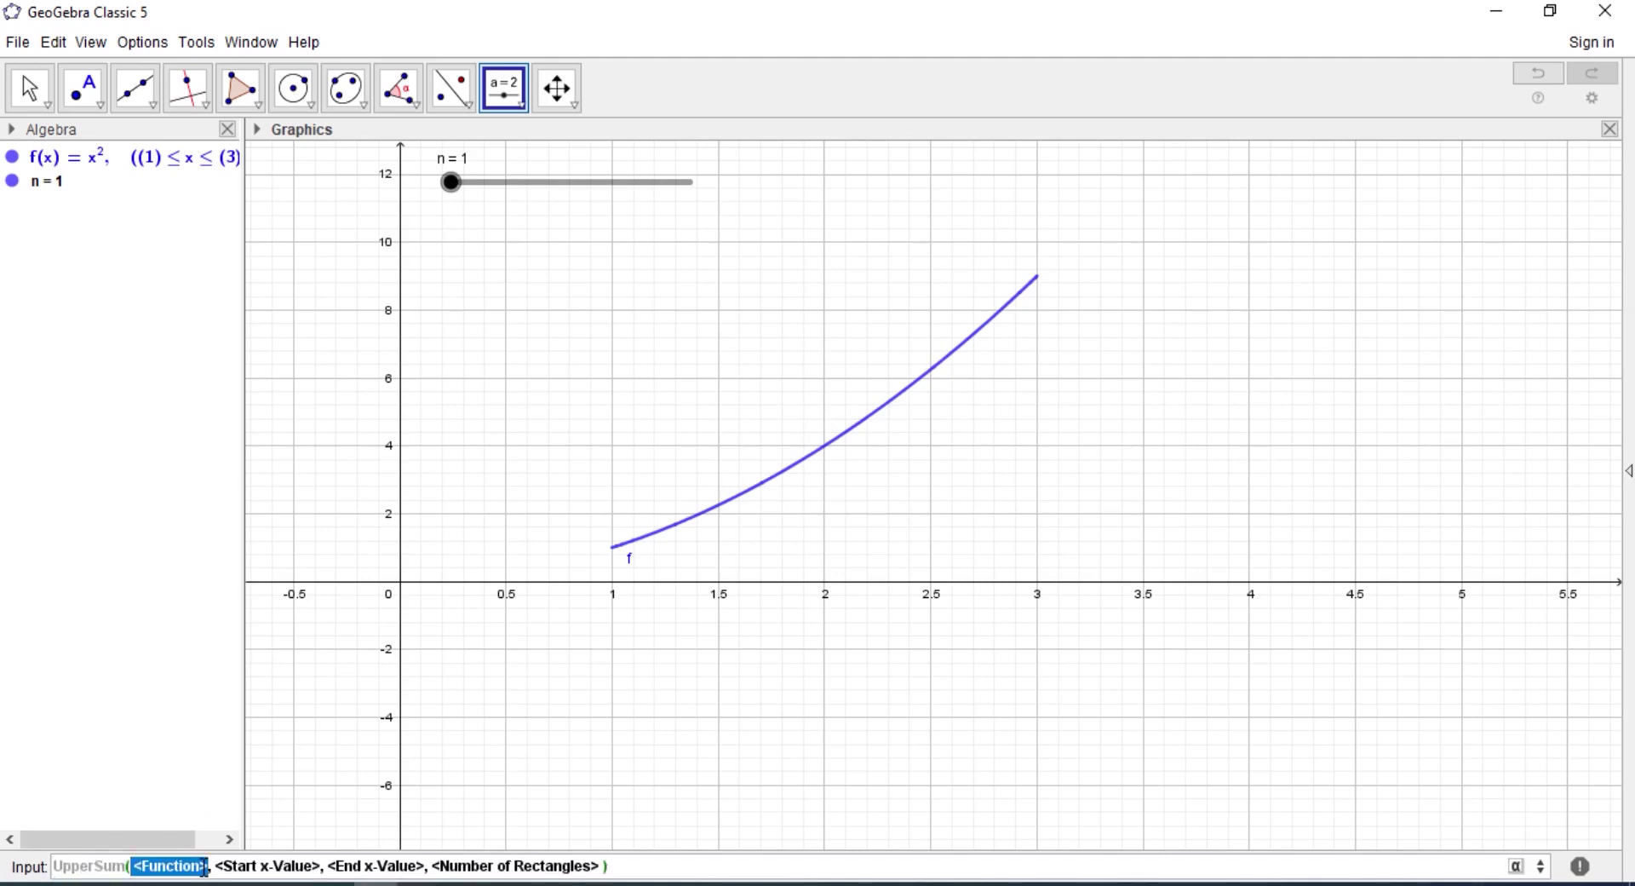
{"action": "key", "text": "Left"}
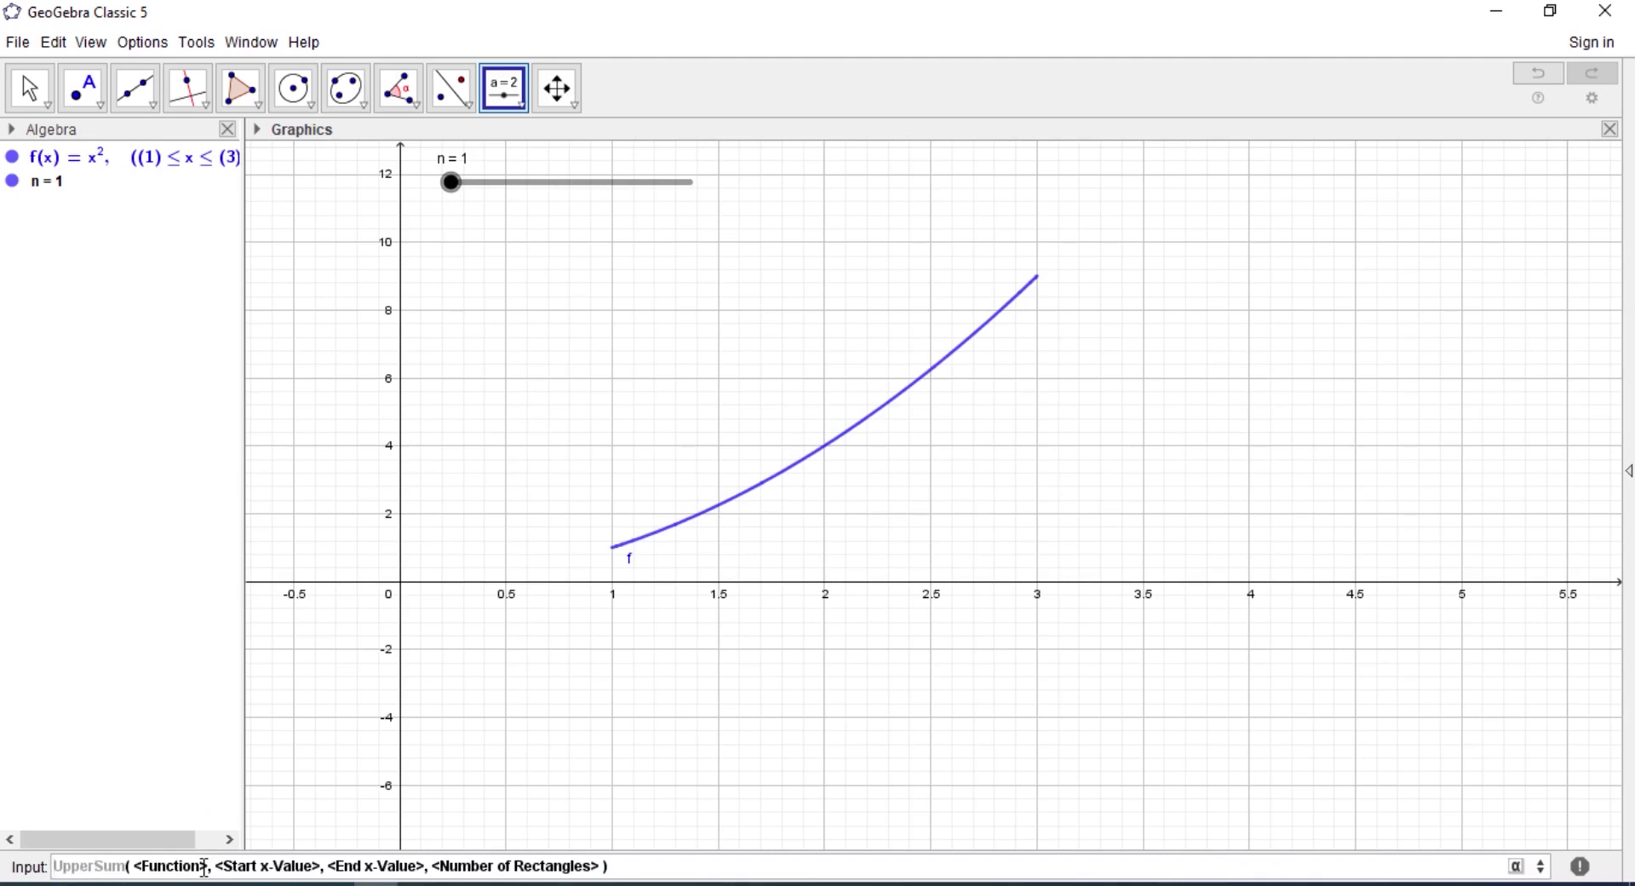
{"action": "type", "text": "u"}
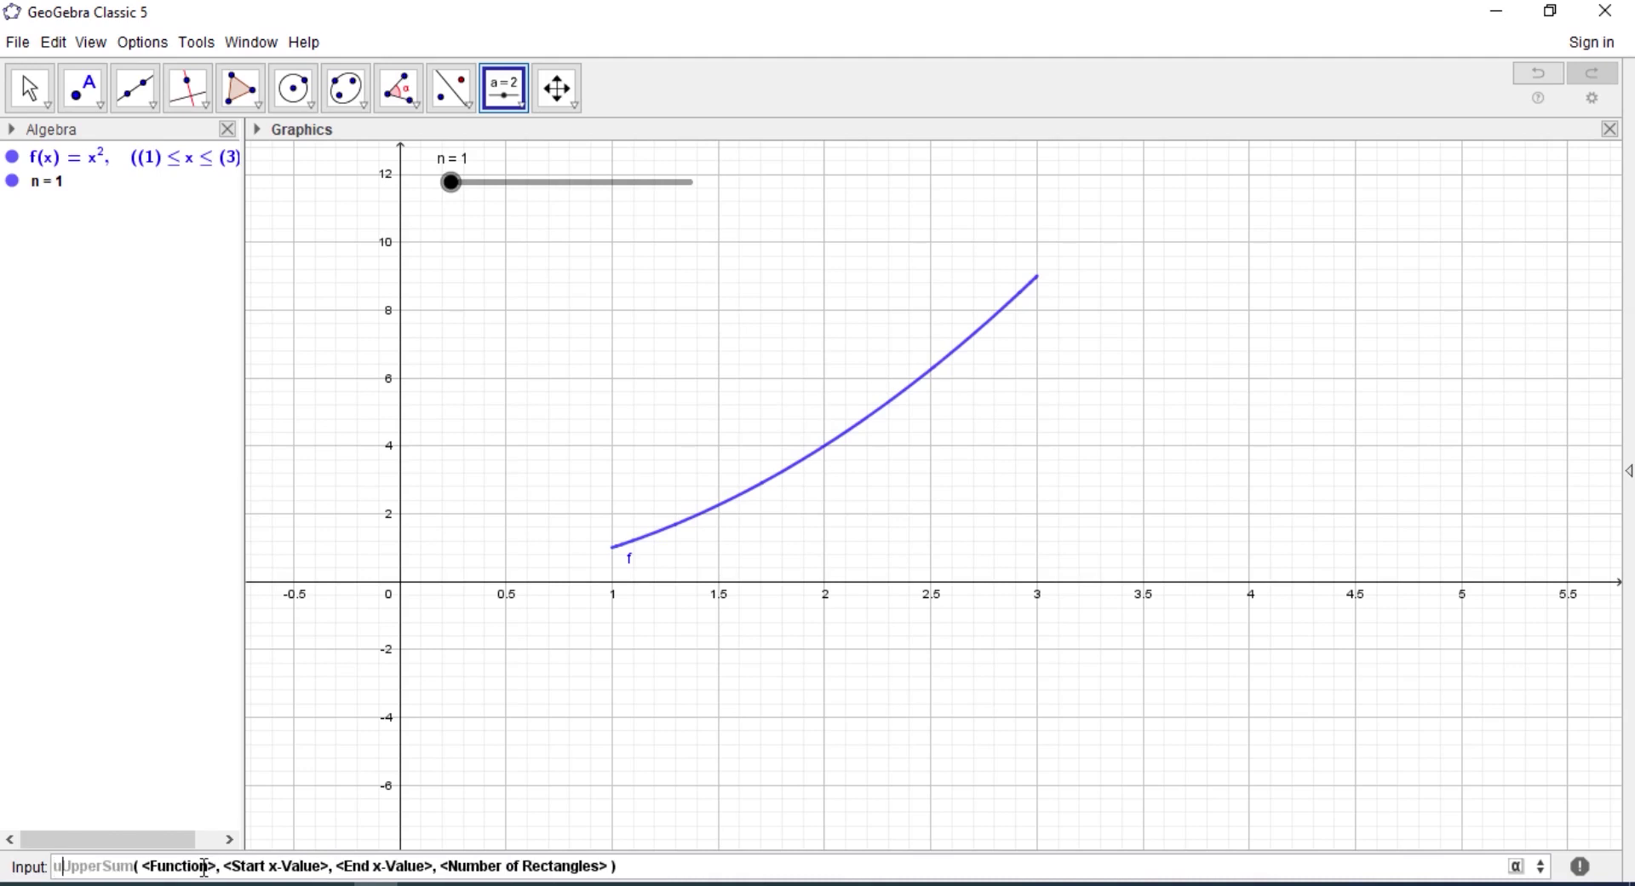
{"action": "type", "text": "ppers"}
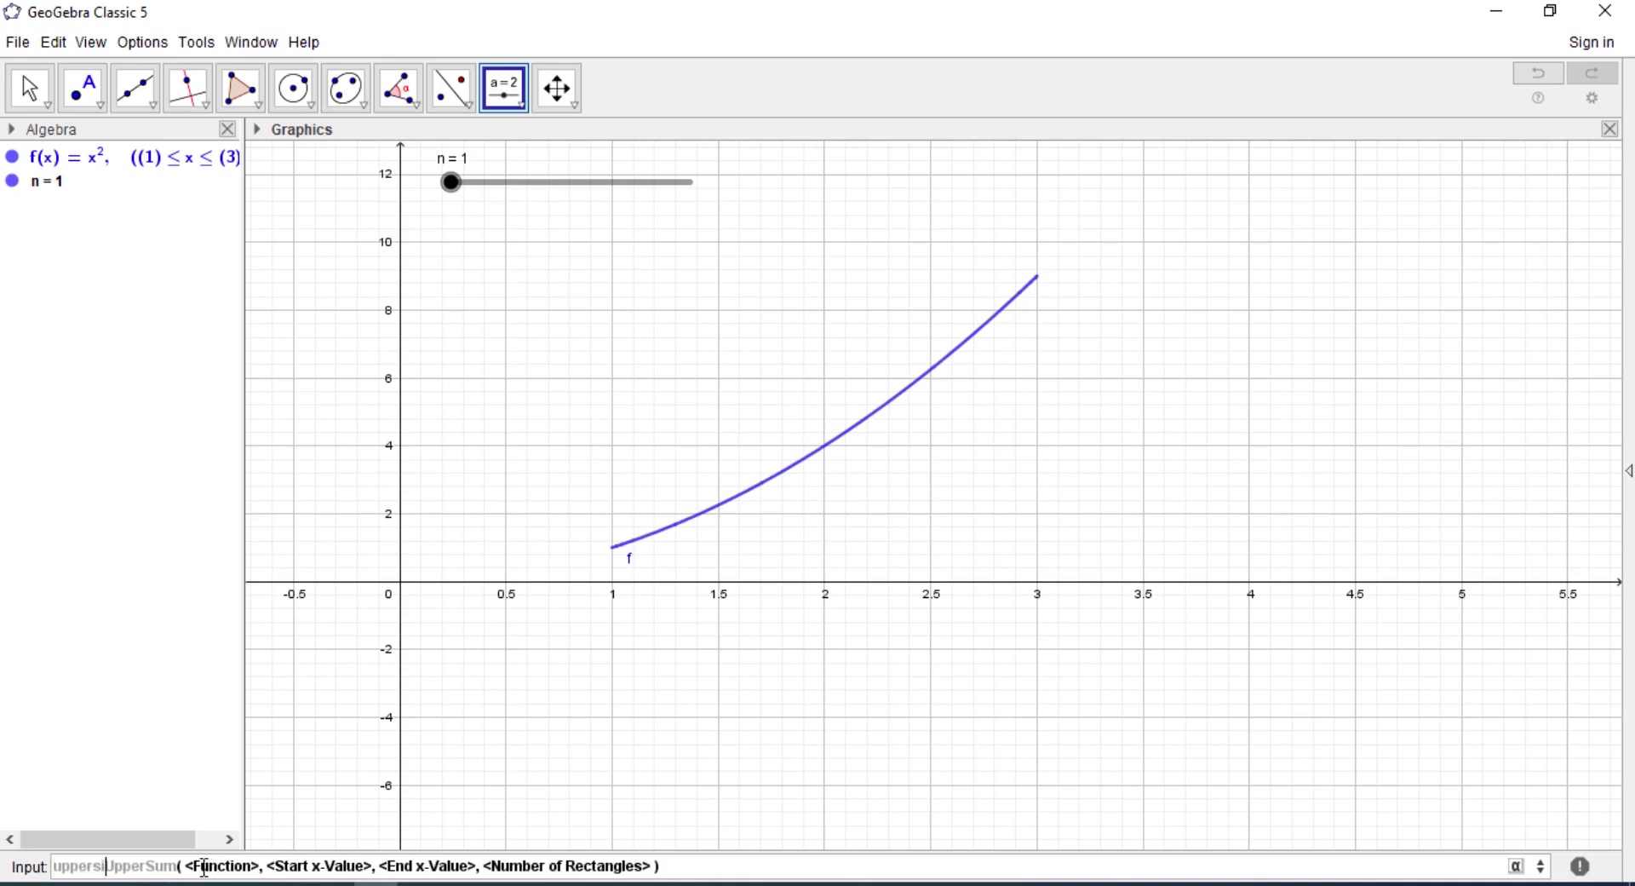
{"action": "type", "text": "um ="}
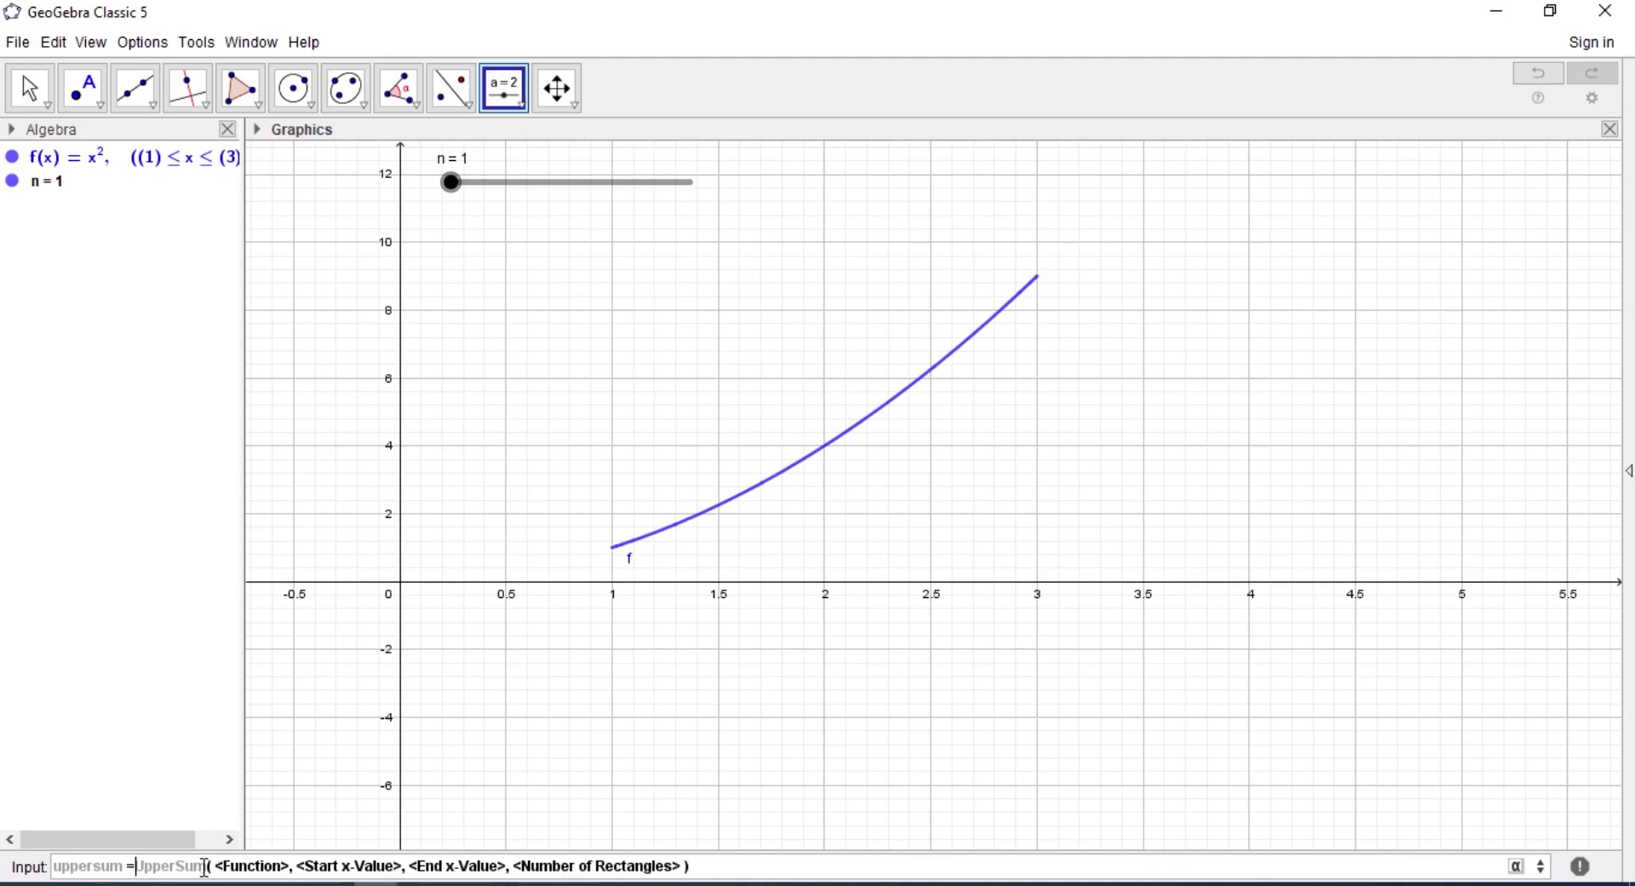
{"action": "key", "text": "Right"}
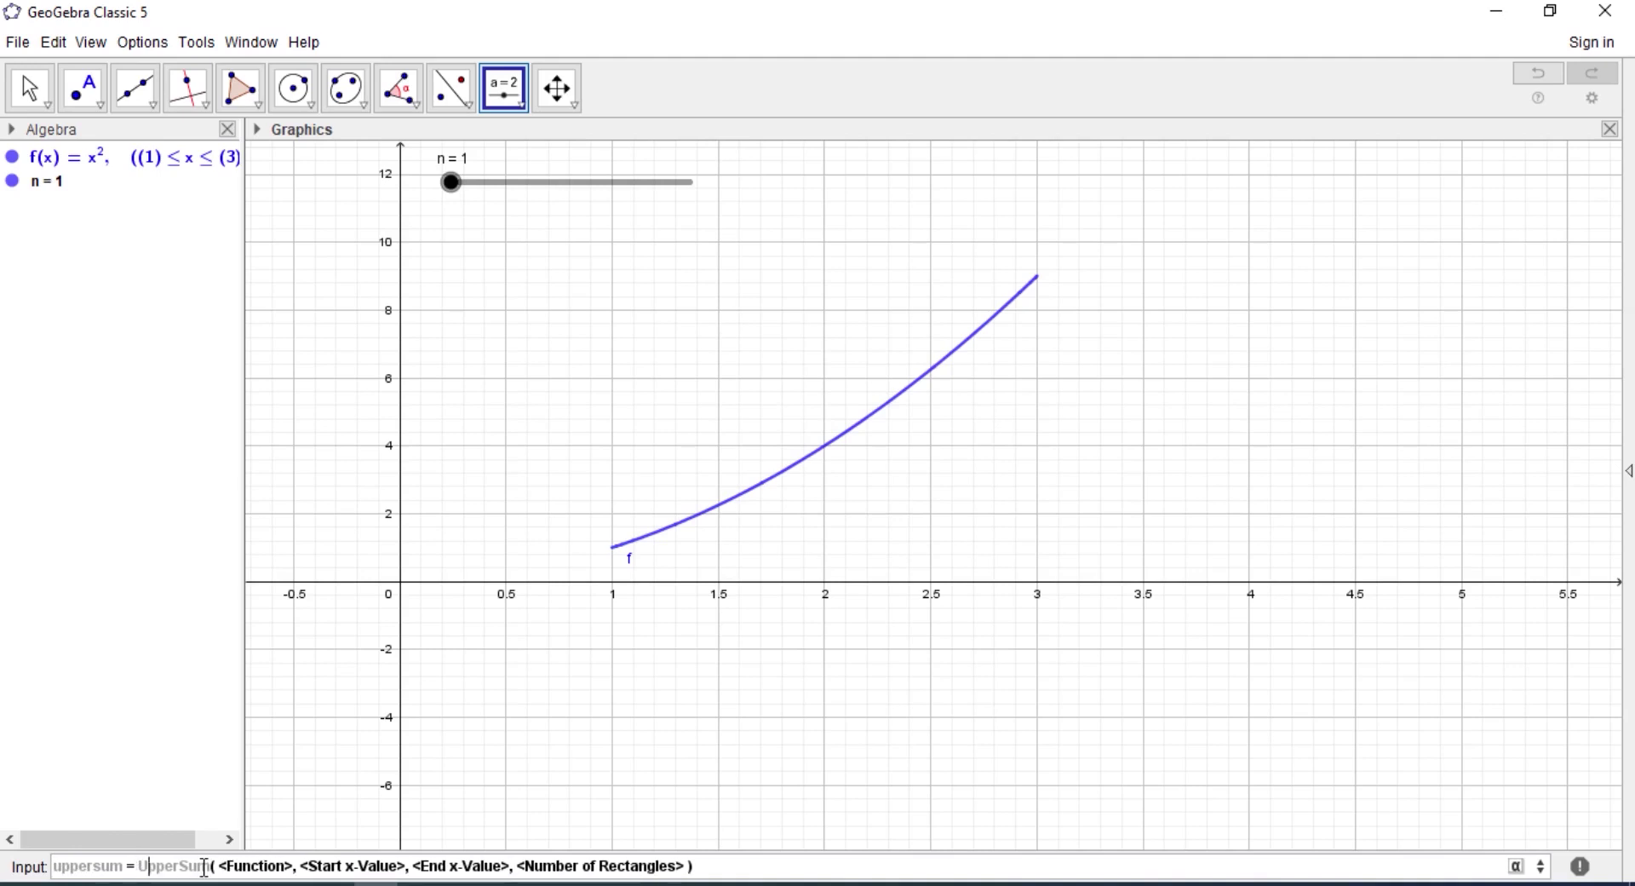
{"action": "key", "text": "Right"}
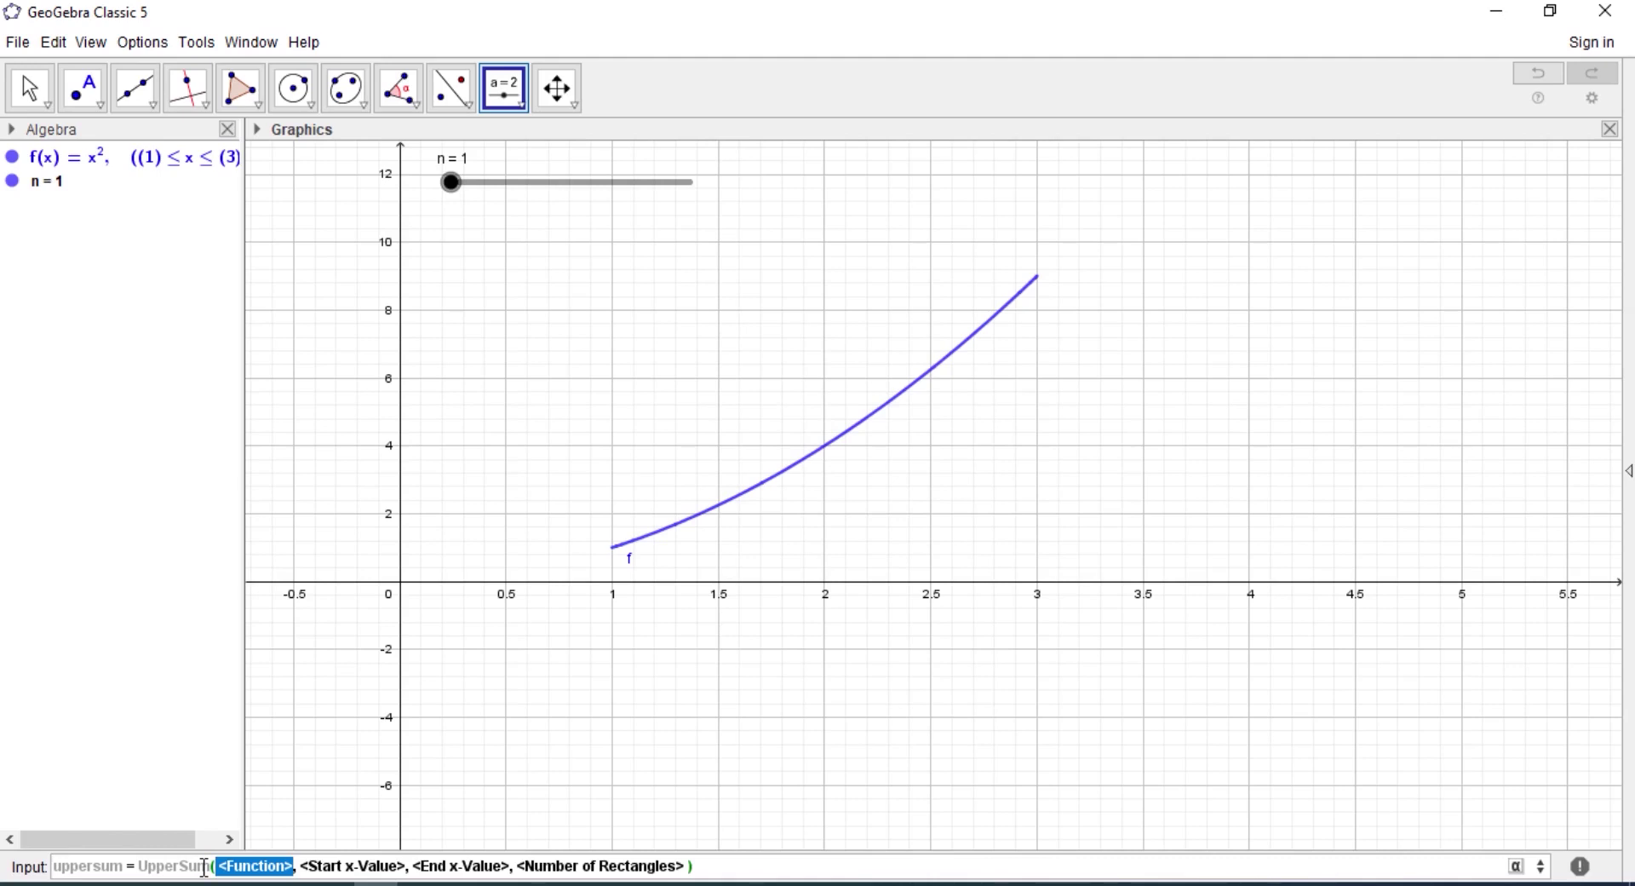
Fill in f, 1, 3 and n to create uppersum = UpperSum(f, 1, 3, n).
{"action": "type", "text": "f"}
{"action": "key", "text": "Right"}
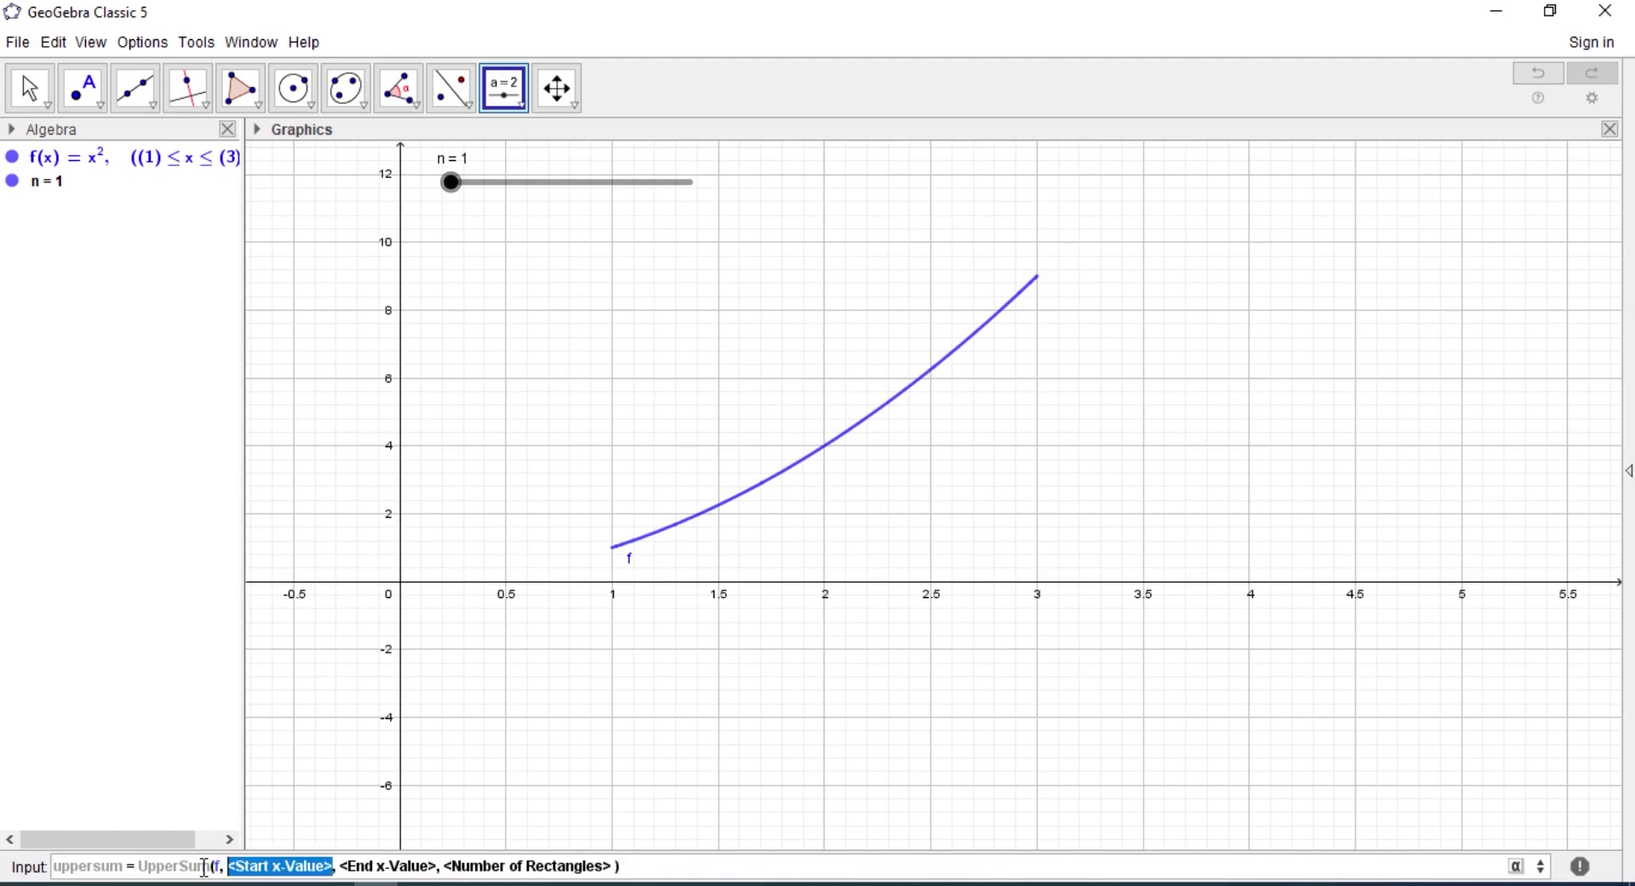
{"action": "type", "text": "1"}
{"action": "key", "text": "Right"}
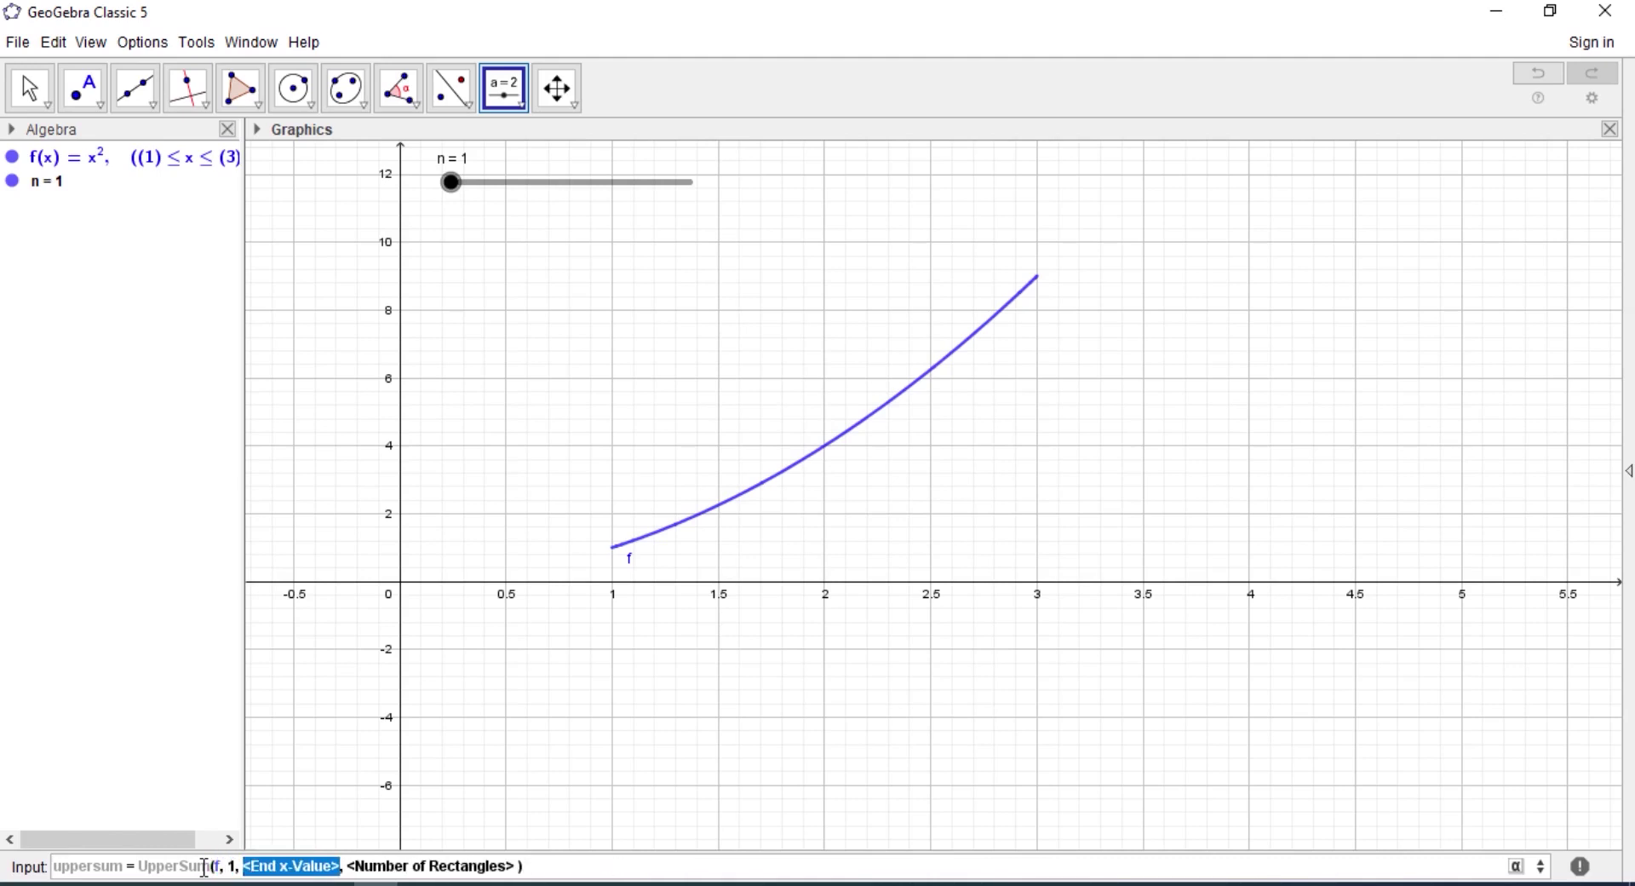
{"action": "type", "text": "3"}
{"action": "key", "text": "Right"}
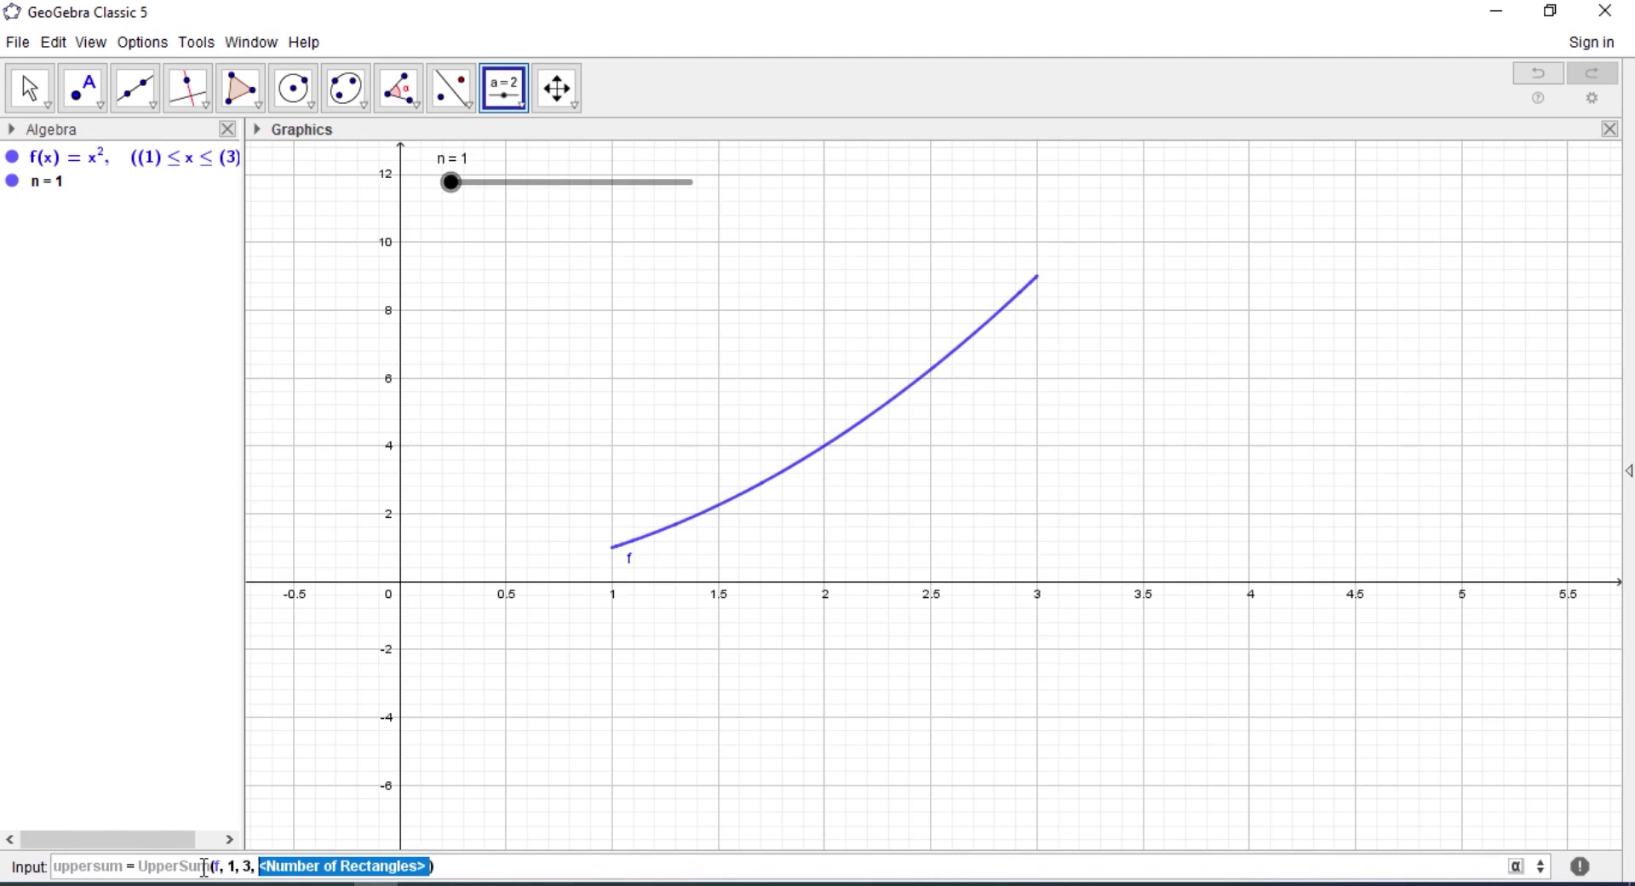
{"action": "type", "text": "n"}
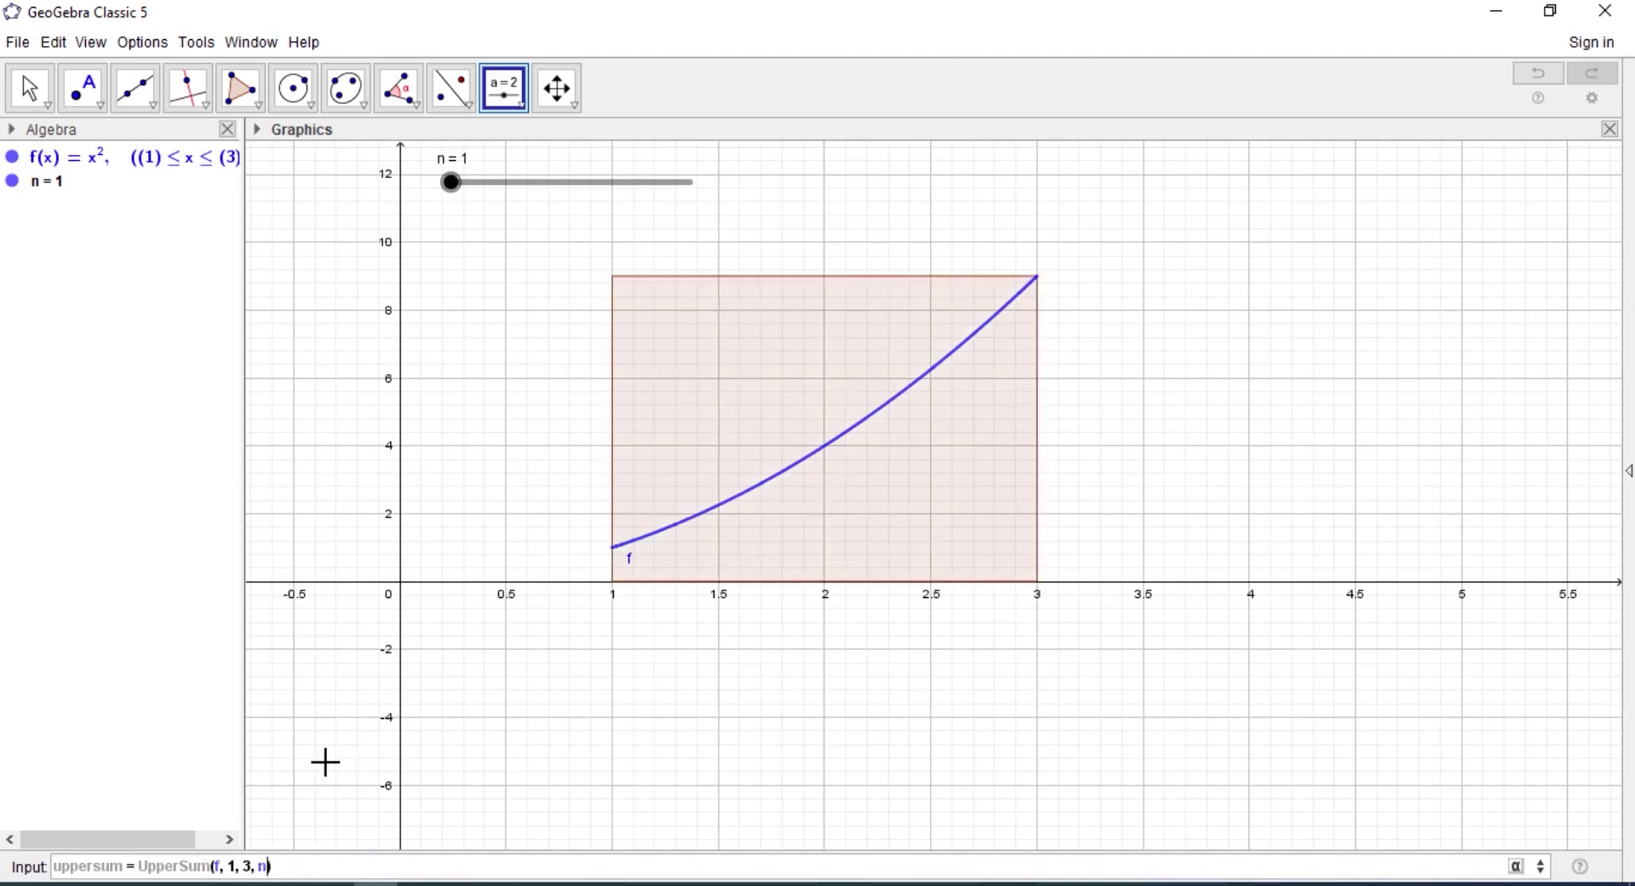
{"action": "key", "text": "Return"}
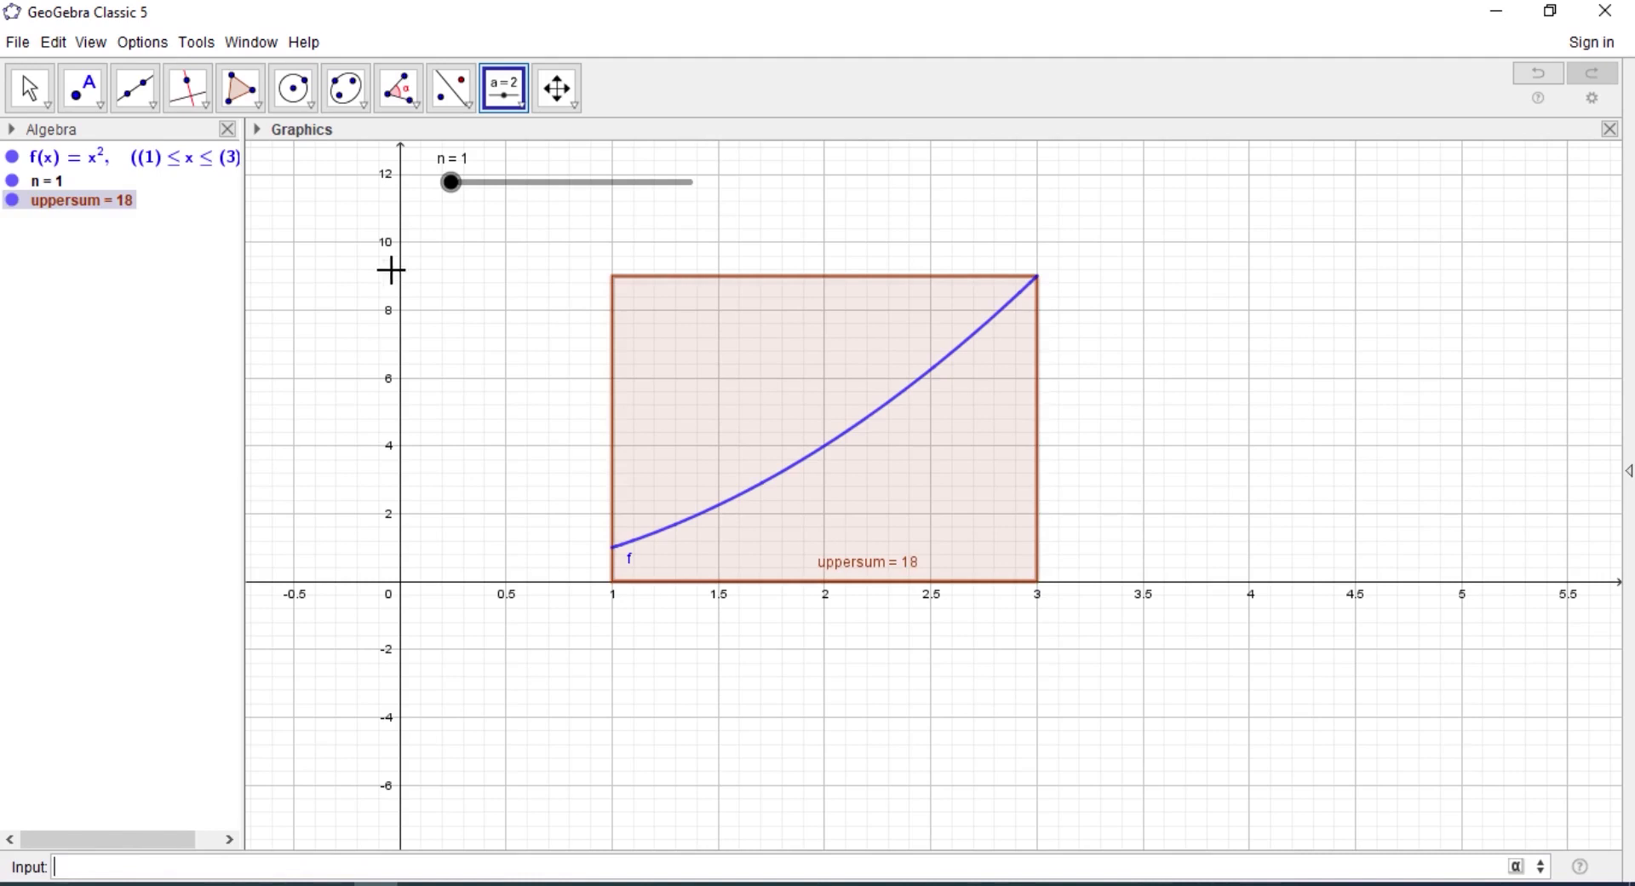
Drag slider n up to 1000 so uppersum approaches 8.67.
{"action": "left_click", "coordinate": [451, 184]}
{"action": "left_click_drag", "start_coordinate": [451, 184], "coordinate": [498, 175]}
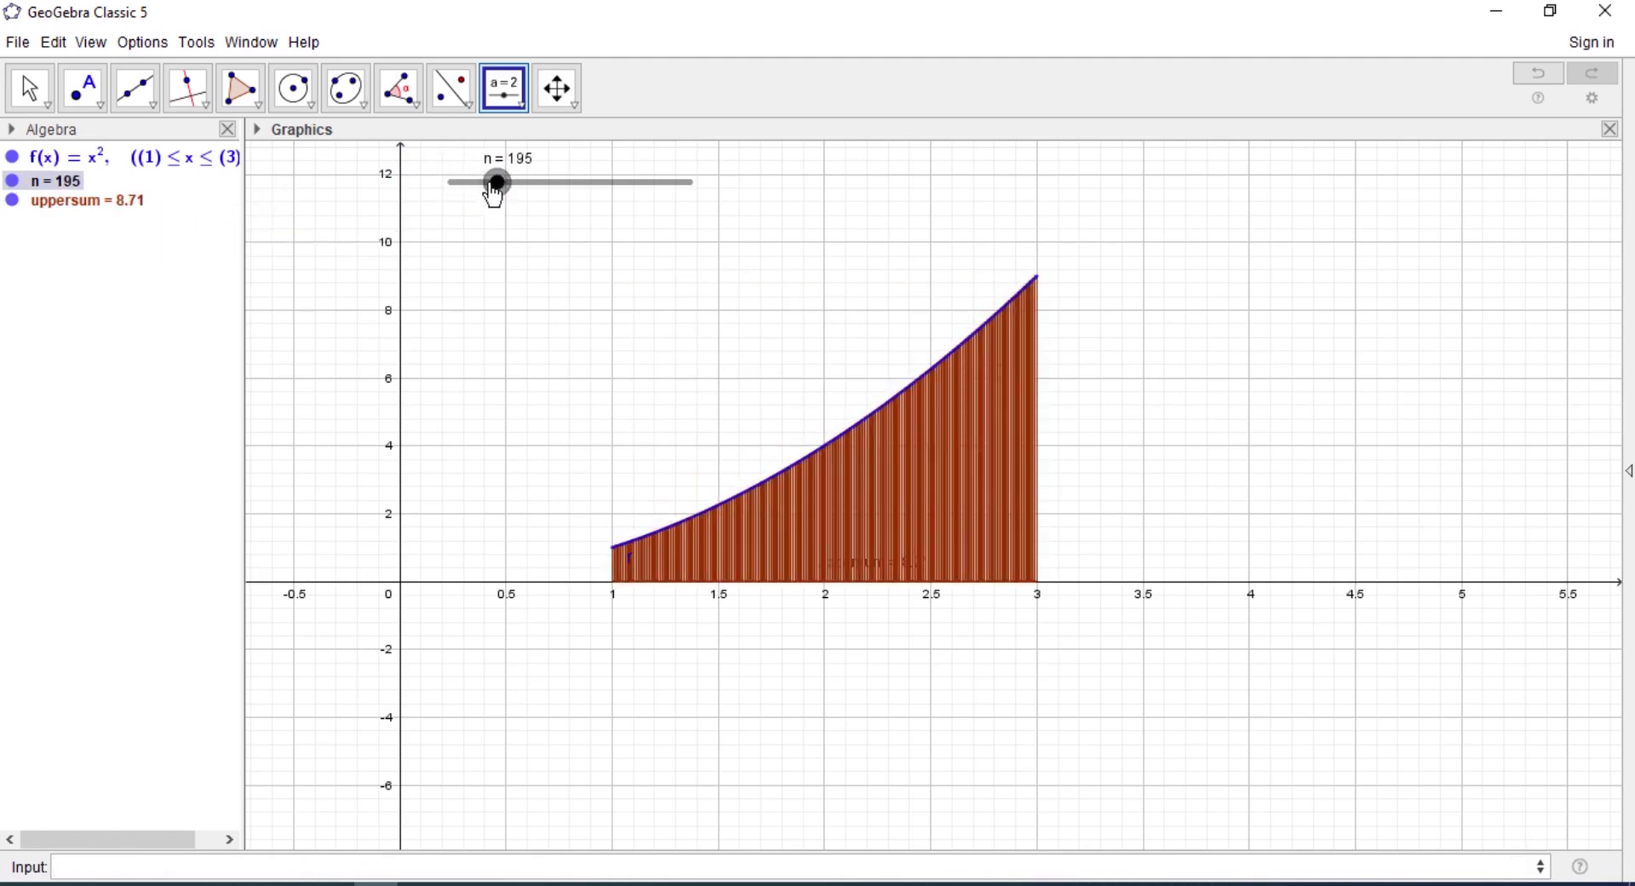
{"action": "left_click_drag", "start_coordinate": [496, 190], "coordinate": [704, 190]}
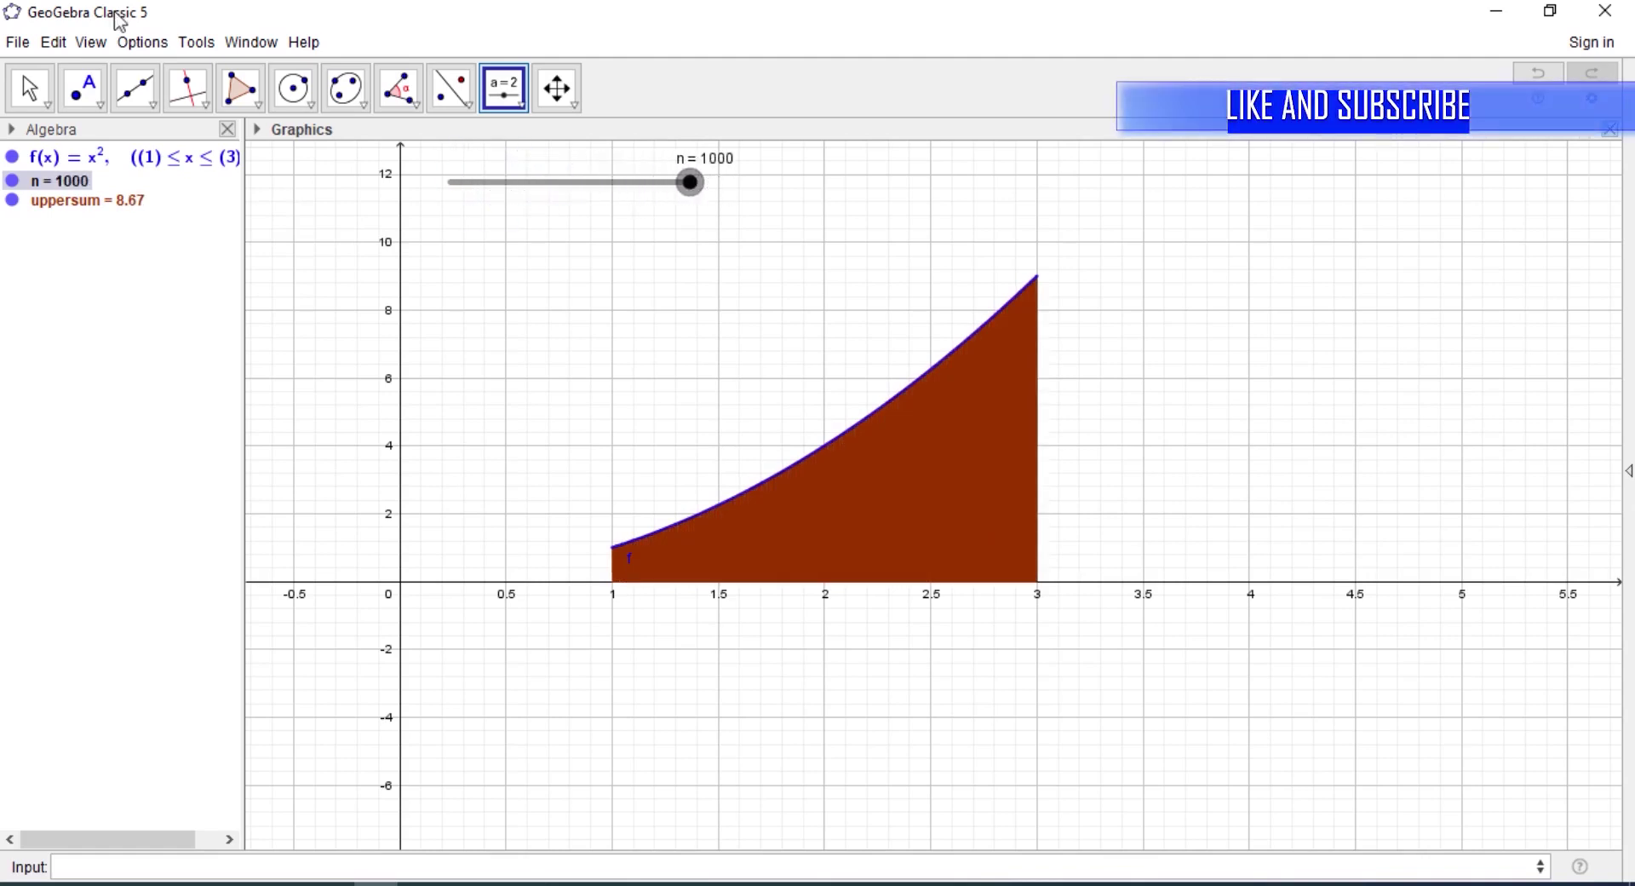
Set rounding to 10 decimal places and lower n to 160, showing uppersum 8.7167180509.
{"action": "left_click", "coordinate": [142, 42]}
{"action": "mouse_move", "coordinate": [200, 115]}
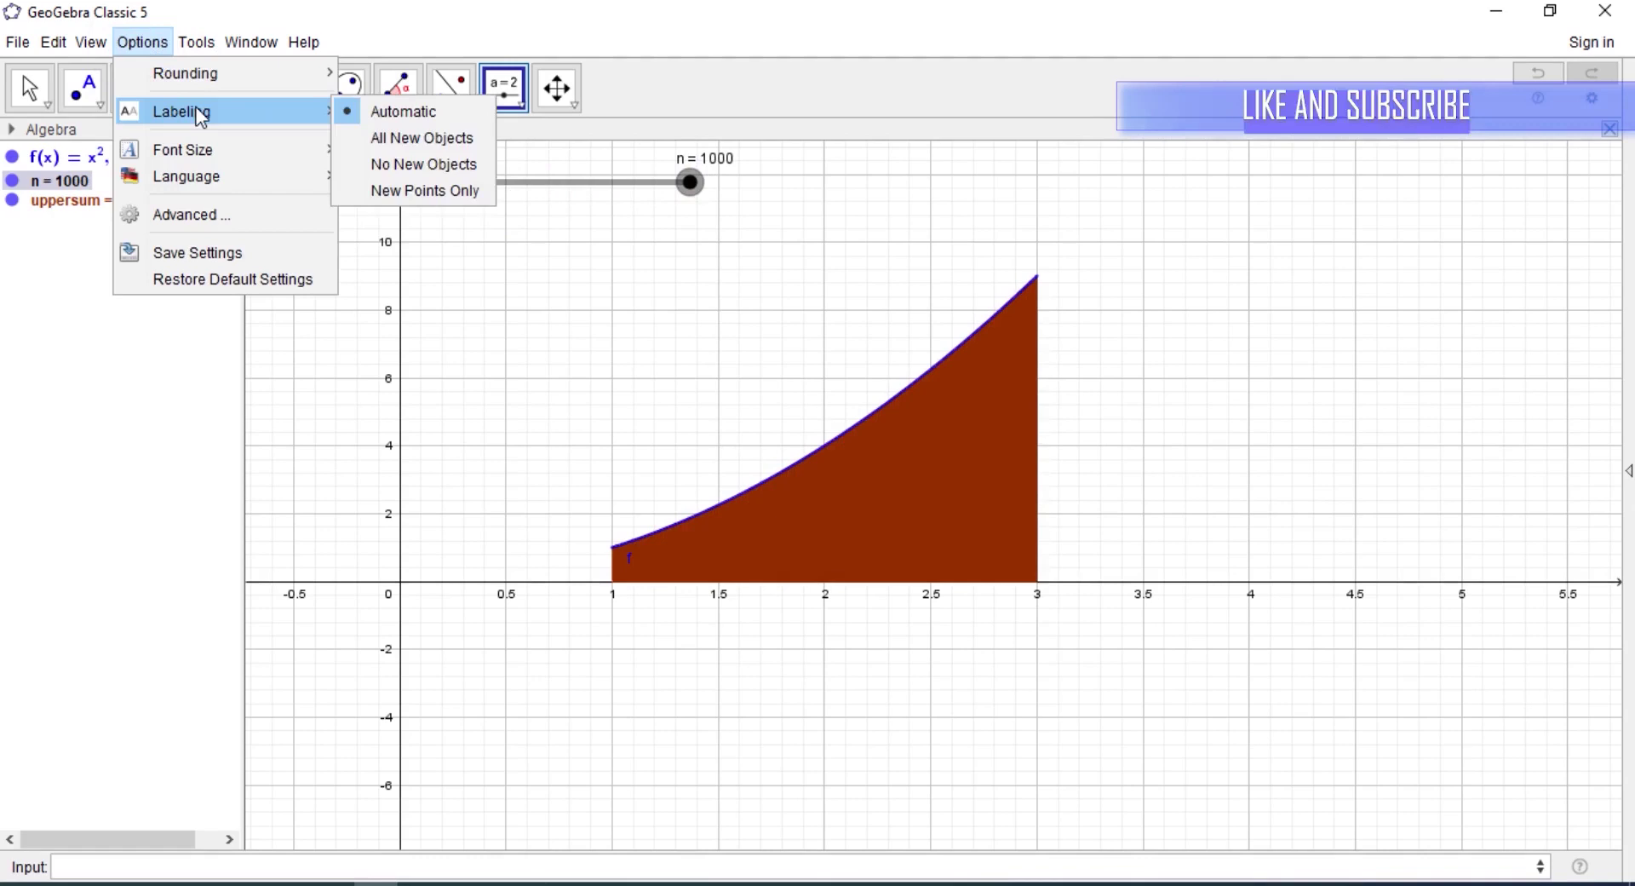
{"action": "mouse_move", "coordinate": [263, 73]}
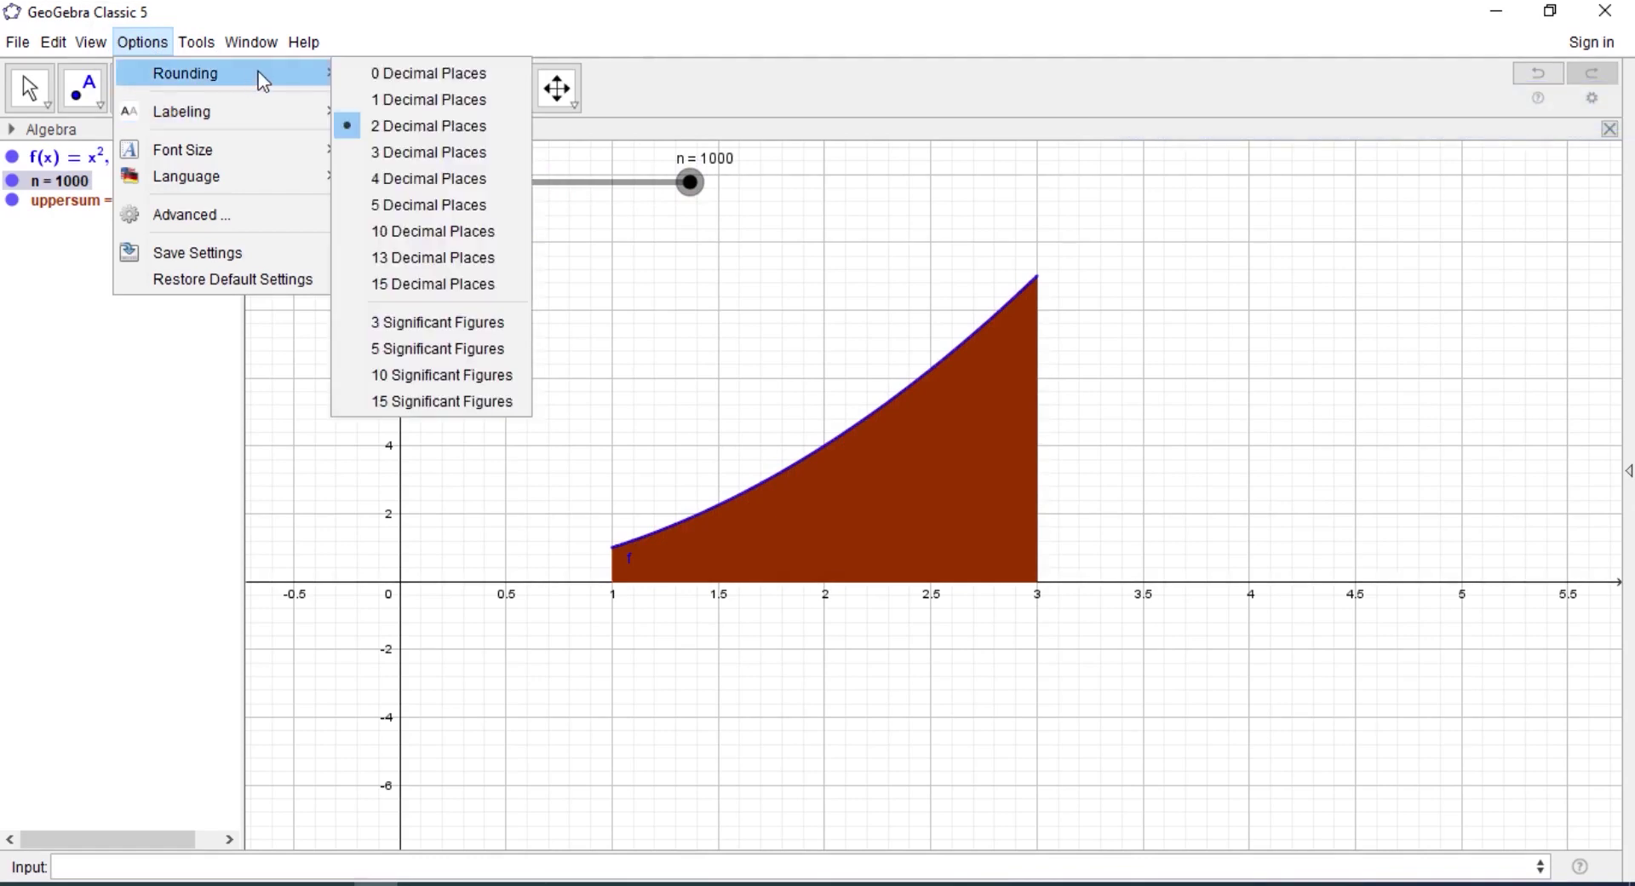
{"action": "left_click", "coordinate": [436, 239]}
{"action": "left_click_drag", "start_coordinate": [691, 186], "coordinate": [490, 179]}
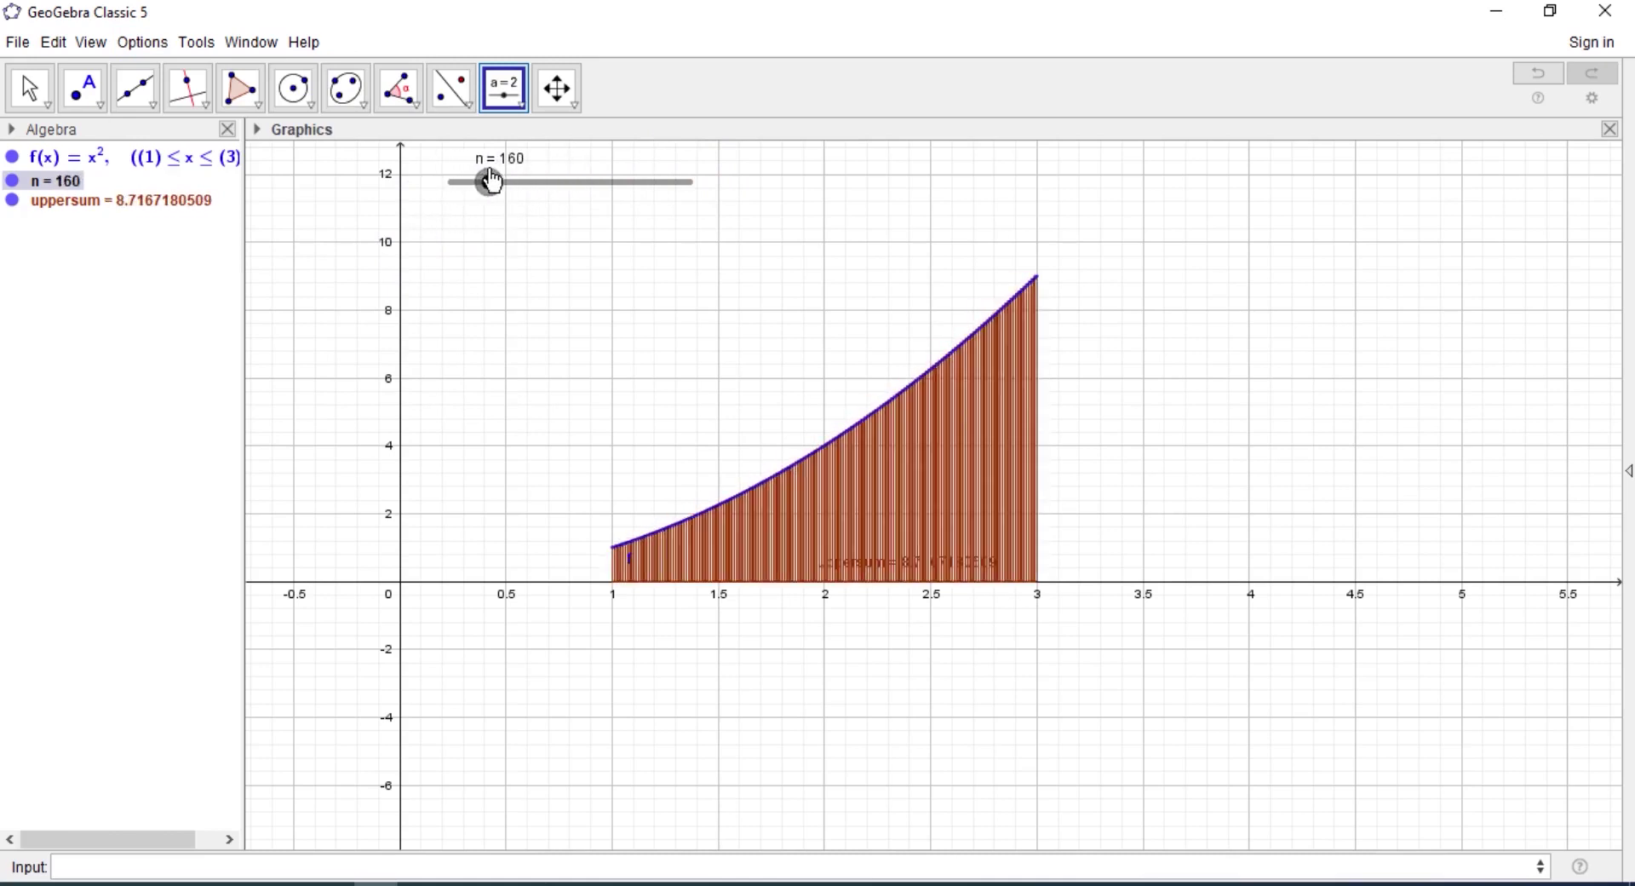
Enter lowersum = LowerSum(f, 1, 3, n), reading 8.6254657086 at n = 194.
{"action": "left_click", "coordinate": [169, 867]}
{"action": "type", "text": "lowersum"}
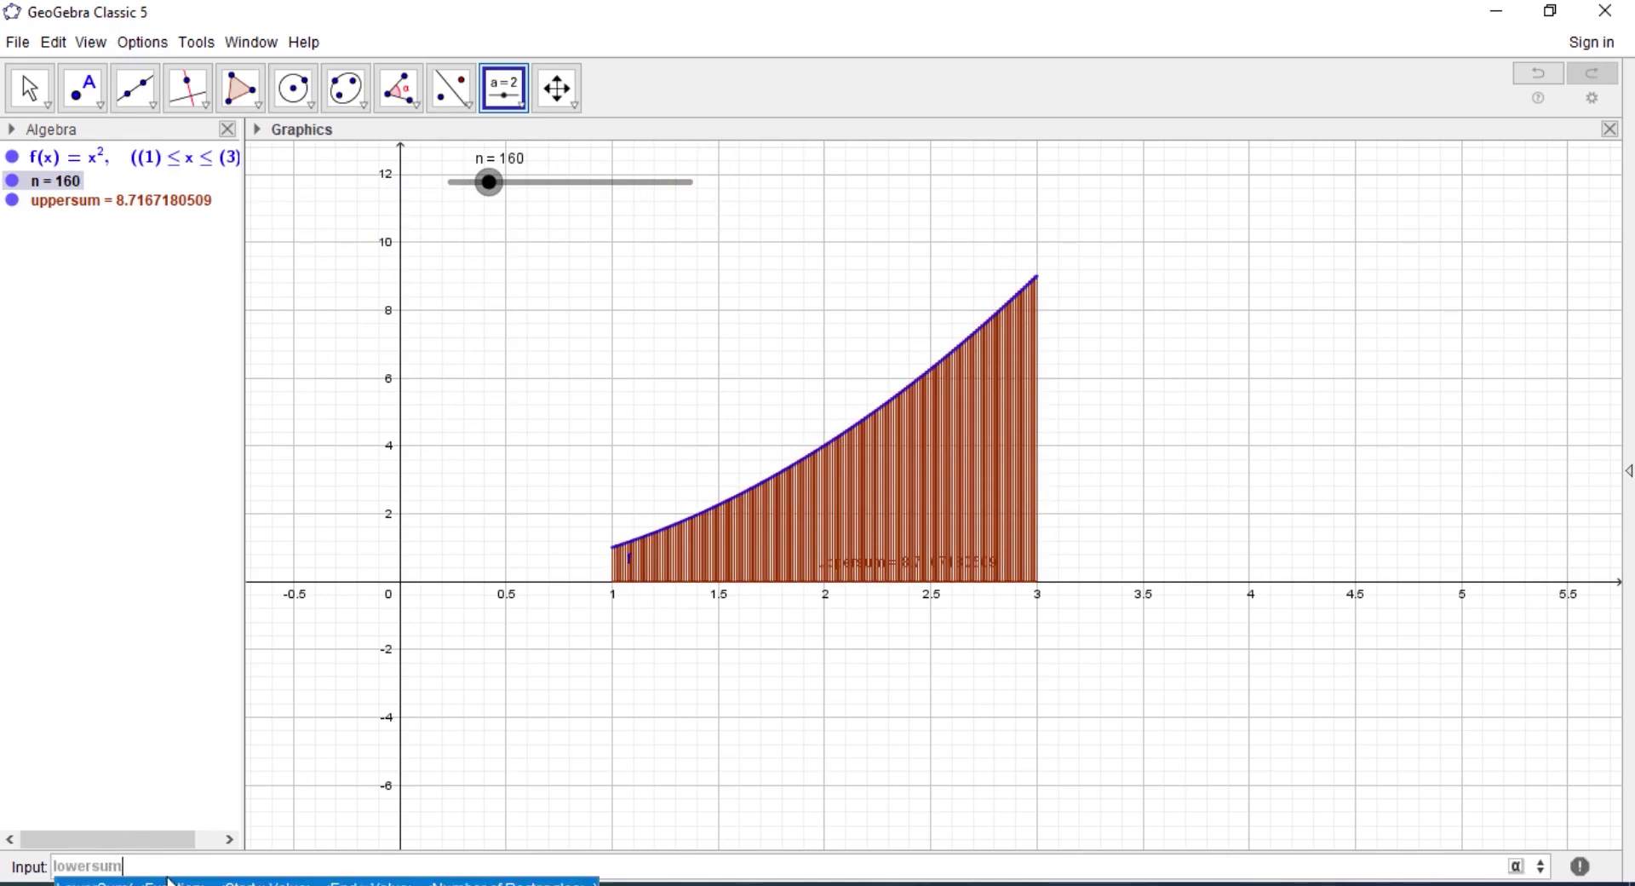
{"action": "type", "text": " = low"}
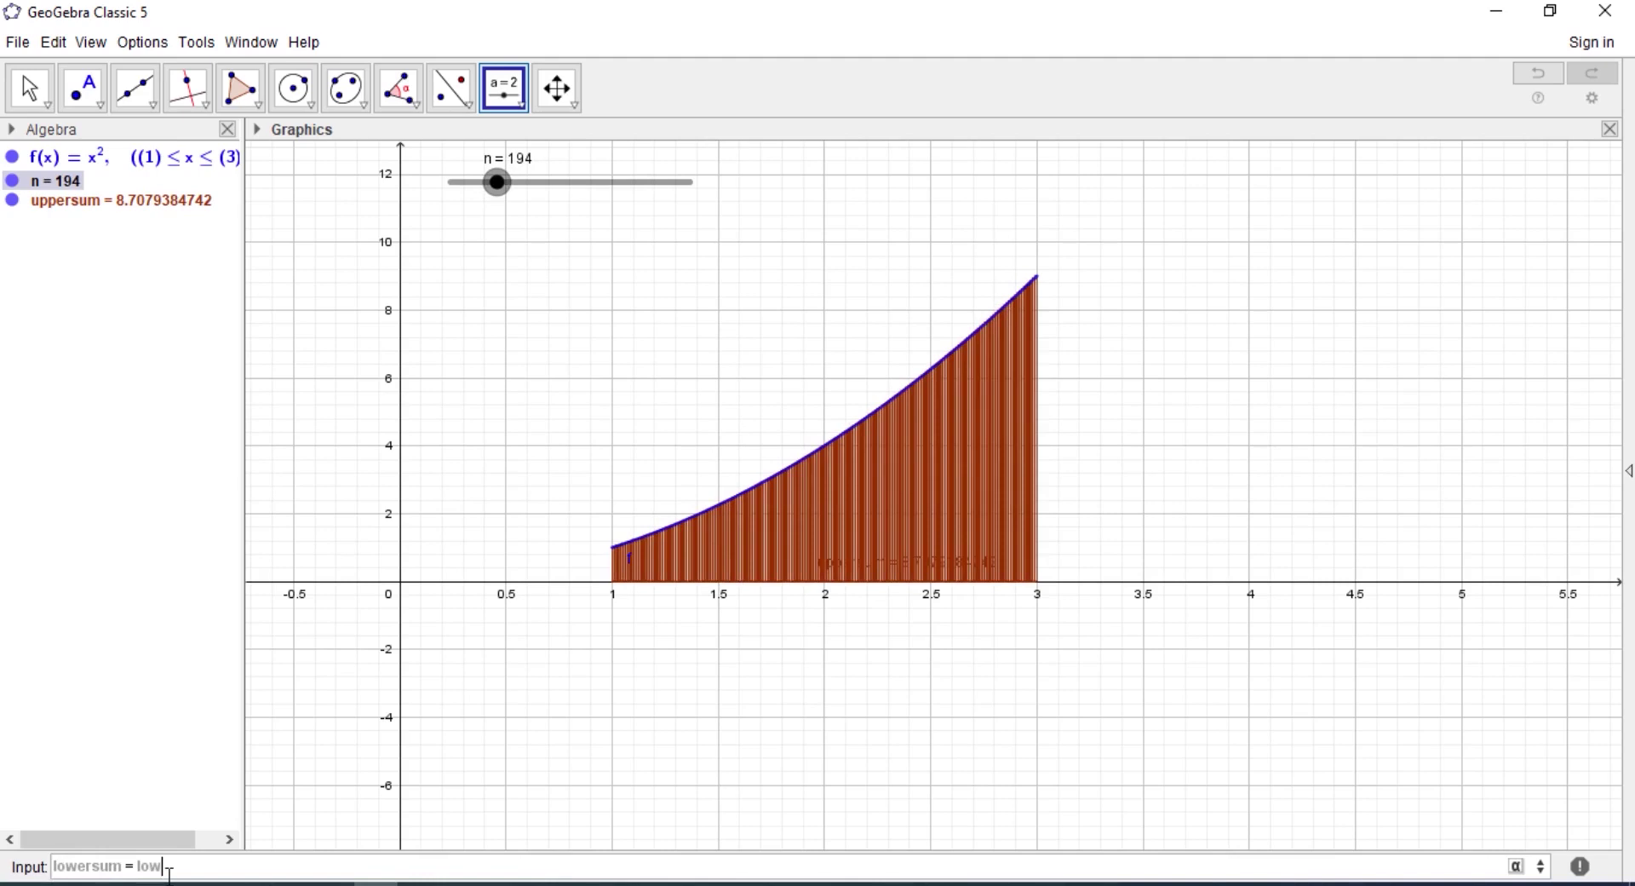
{"action": "type", "text": "e"}
{"action": "key", "text": "Return"}
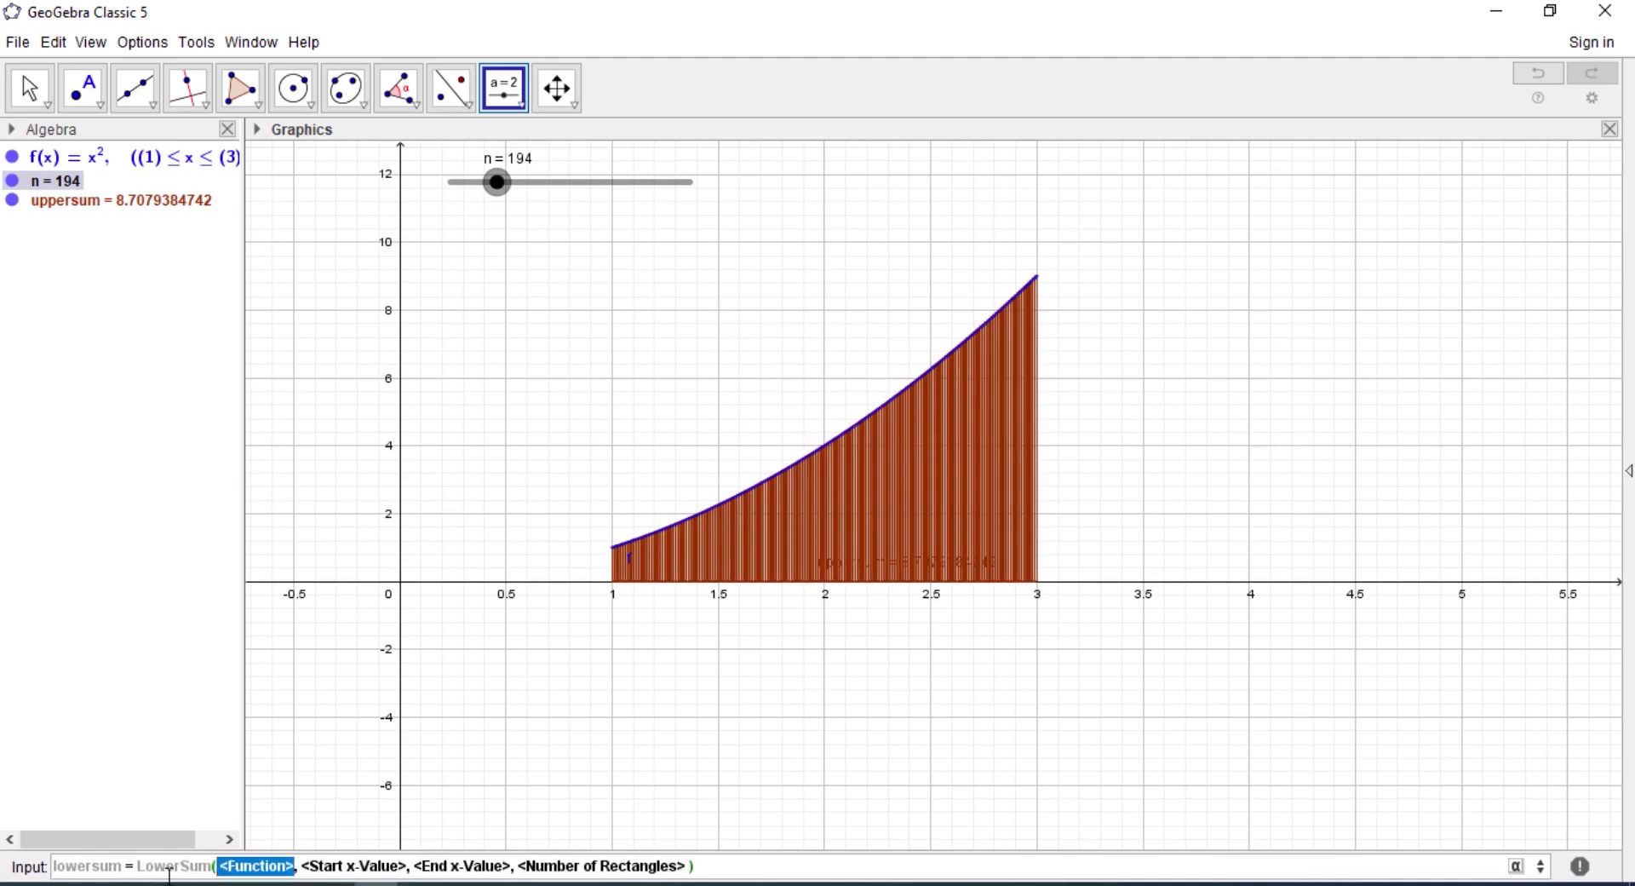
{"action": "type", "text": "f"}
{"action": "key", "text": "Tab"}
{"action": "type", "text": "1"}
{"action": "key", "text": "Tab"}
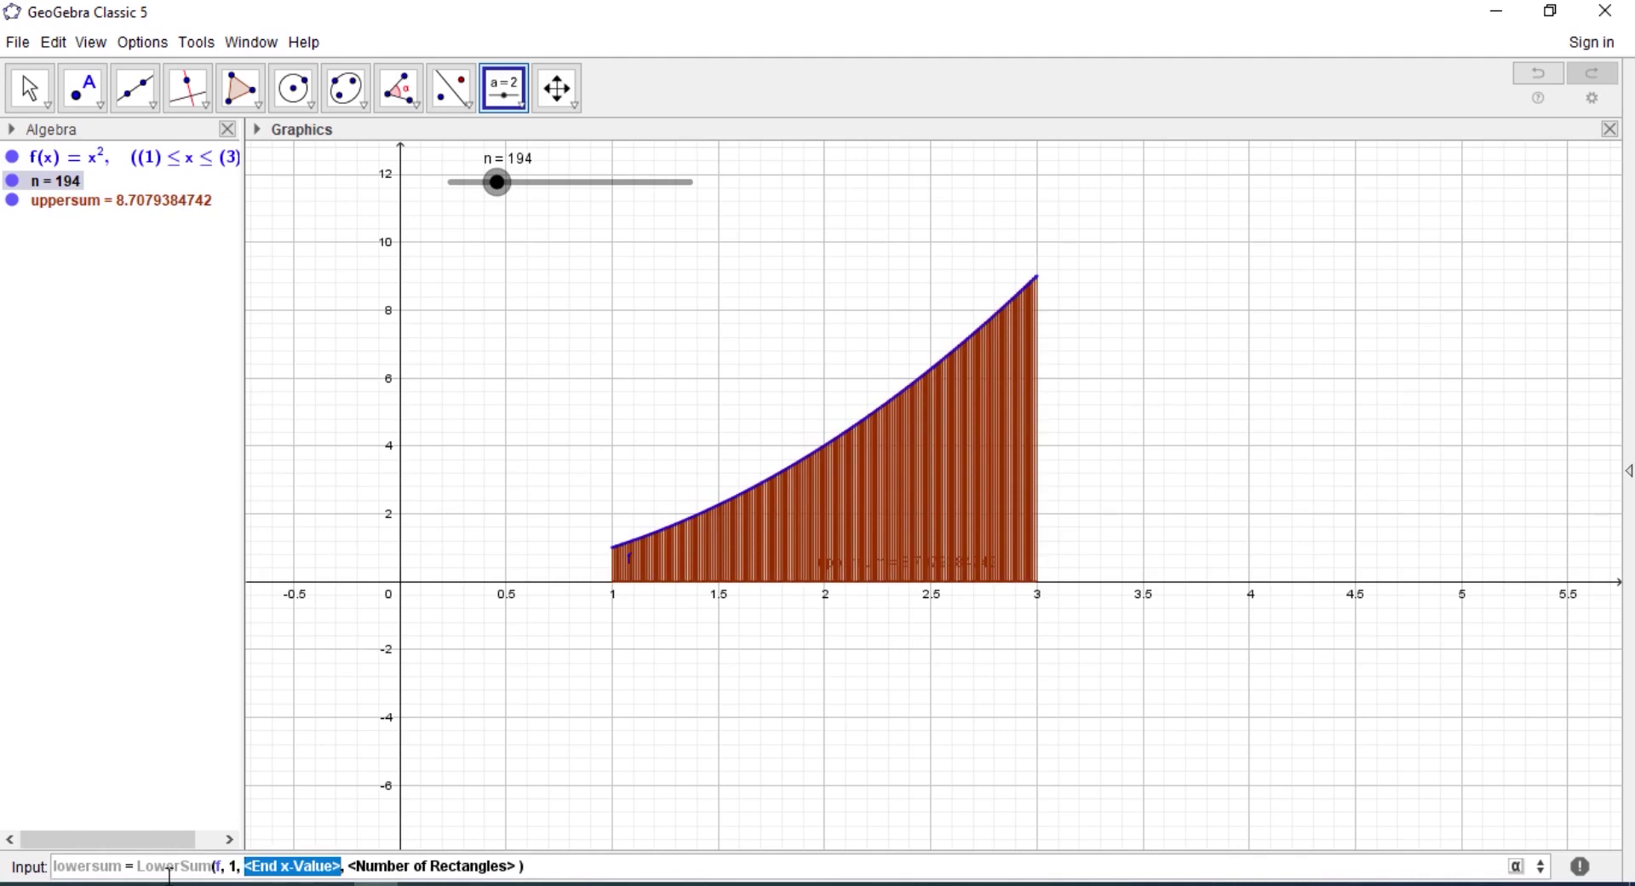
{"action": "type", "text": "3"}
{"action": "key", "text": "Tab"}
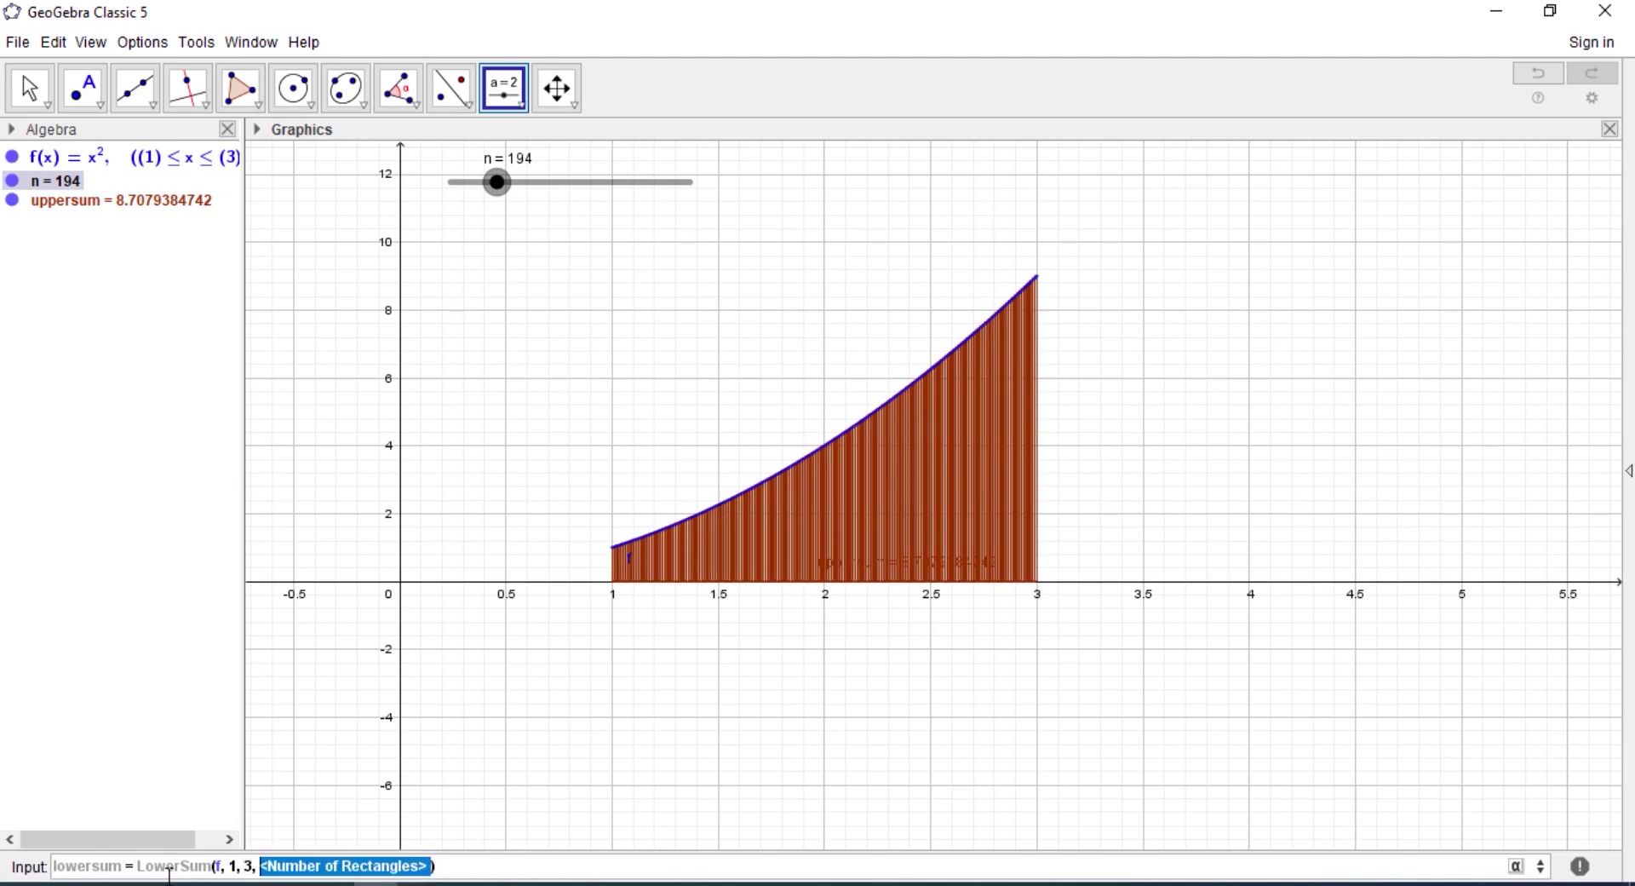
{"action": "type", "text": "n"}
{"action": "key", "text": "Return"}
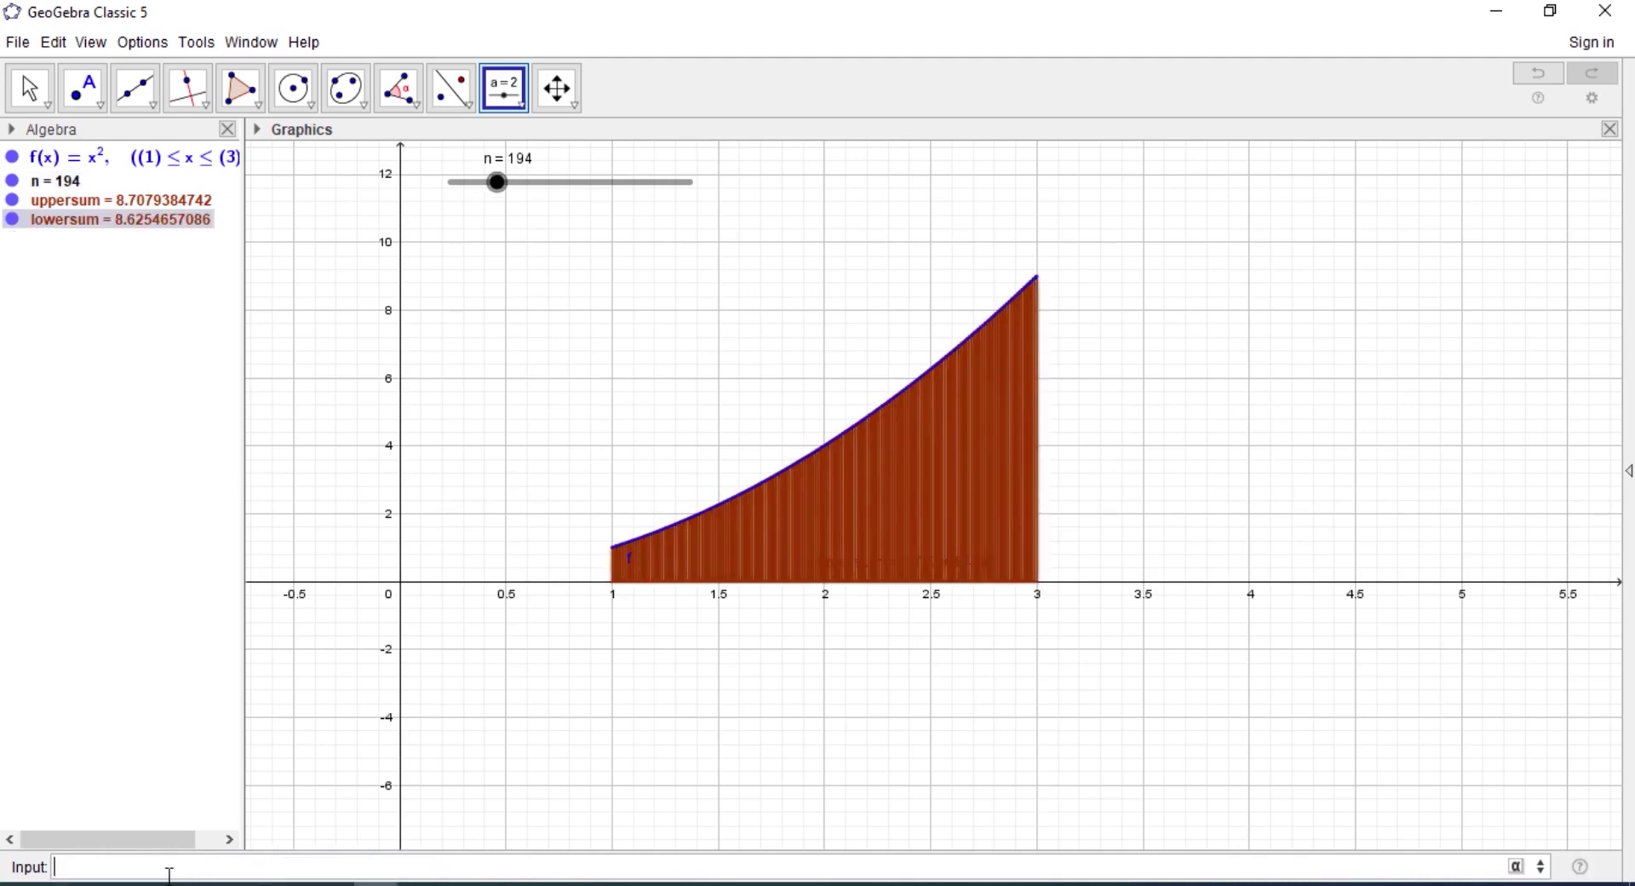
Hide uppersum, lower n to about 30, and enlarge the view around the rectangles from 1 to 3.
{"action": "left_click", "coordinate": [12, 200]}
{"action": "left_click_drag", "start_coordinate": [503, 189], "coordinate": [460, 207]}
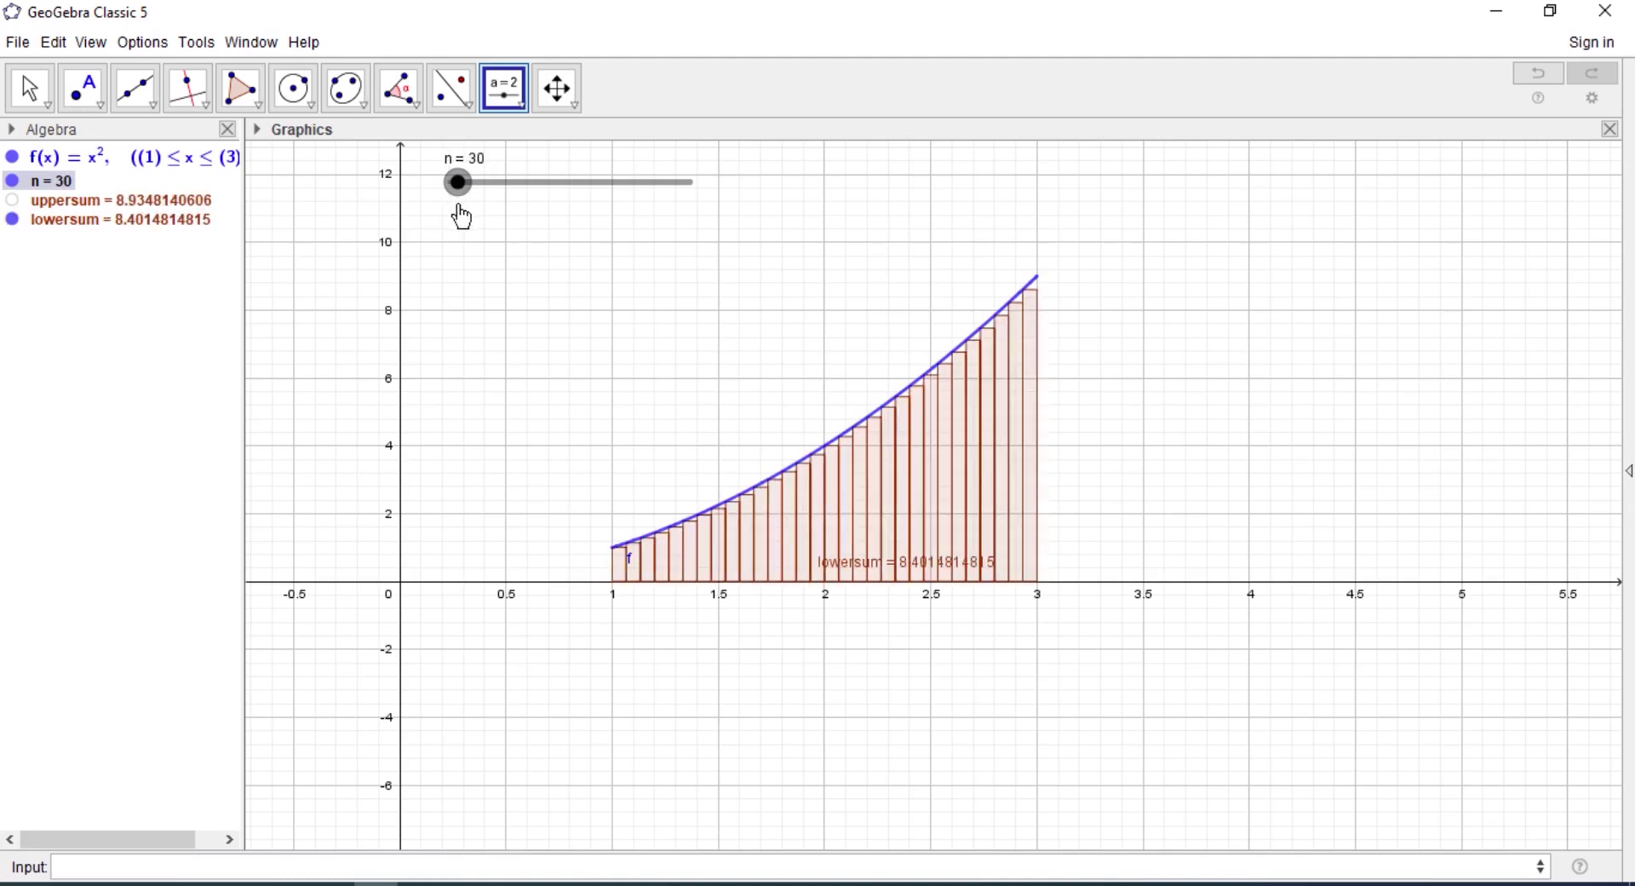
{"action": "left_click", "coordinate": [557, 87]}
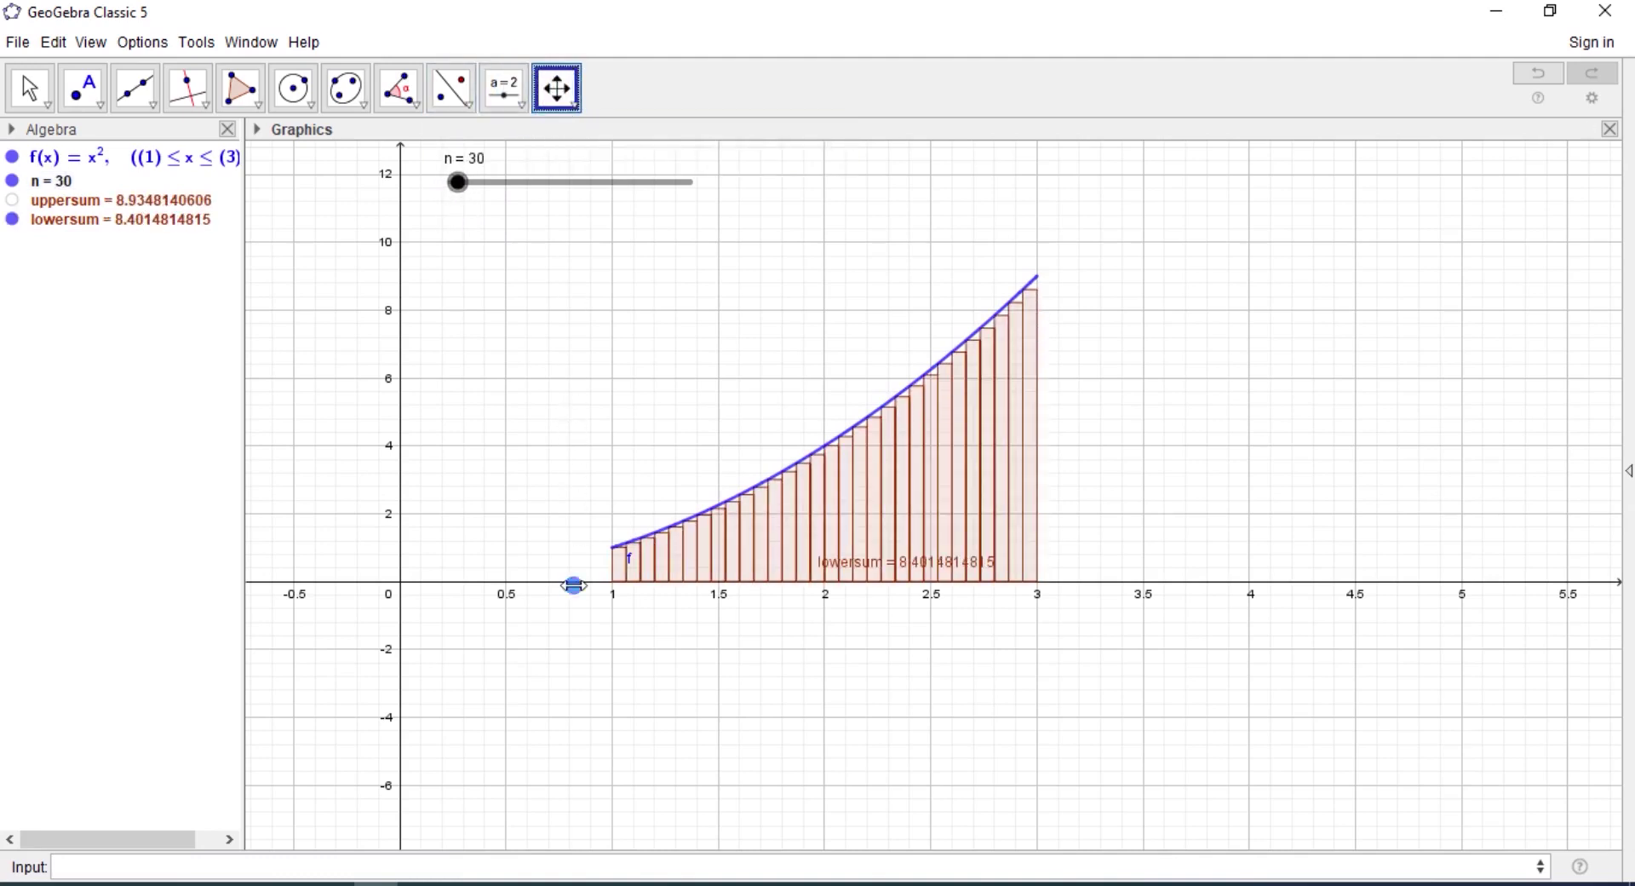
{"action": "left_click_drag", "start_coordinate": [573, 585], "coordinate": [813, 583]}
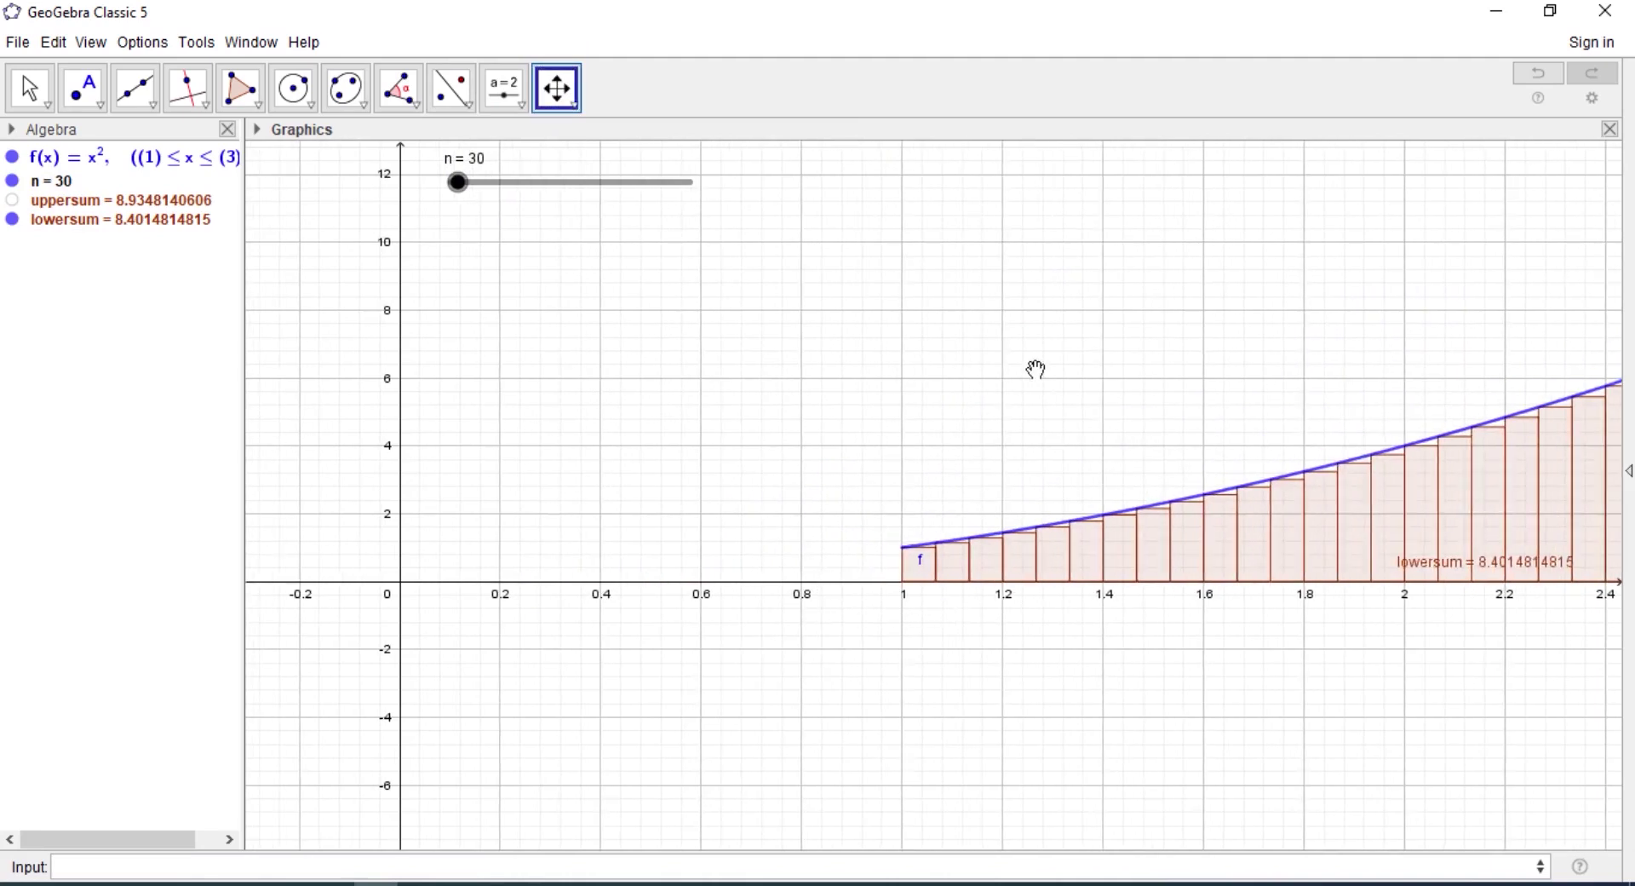
{"action": "left_click_drag", "start_coordinate": [1036, 369], "coordinate": [383, 445]}
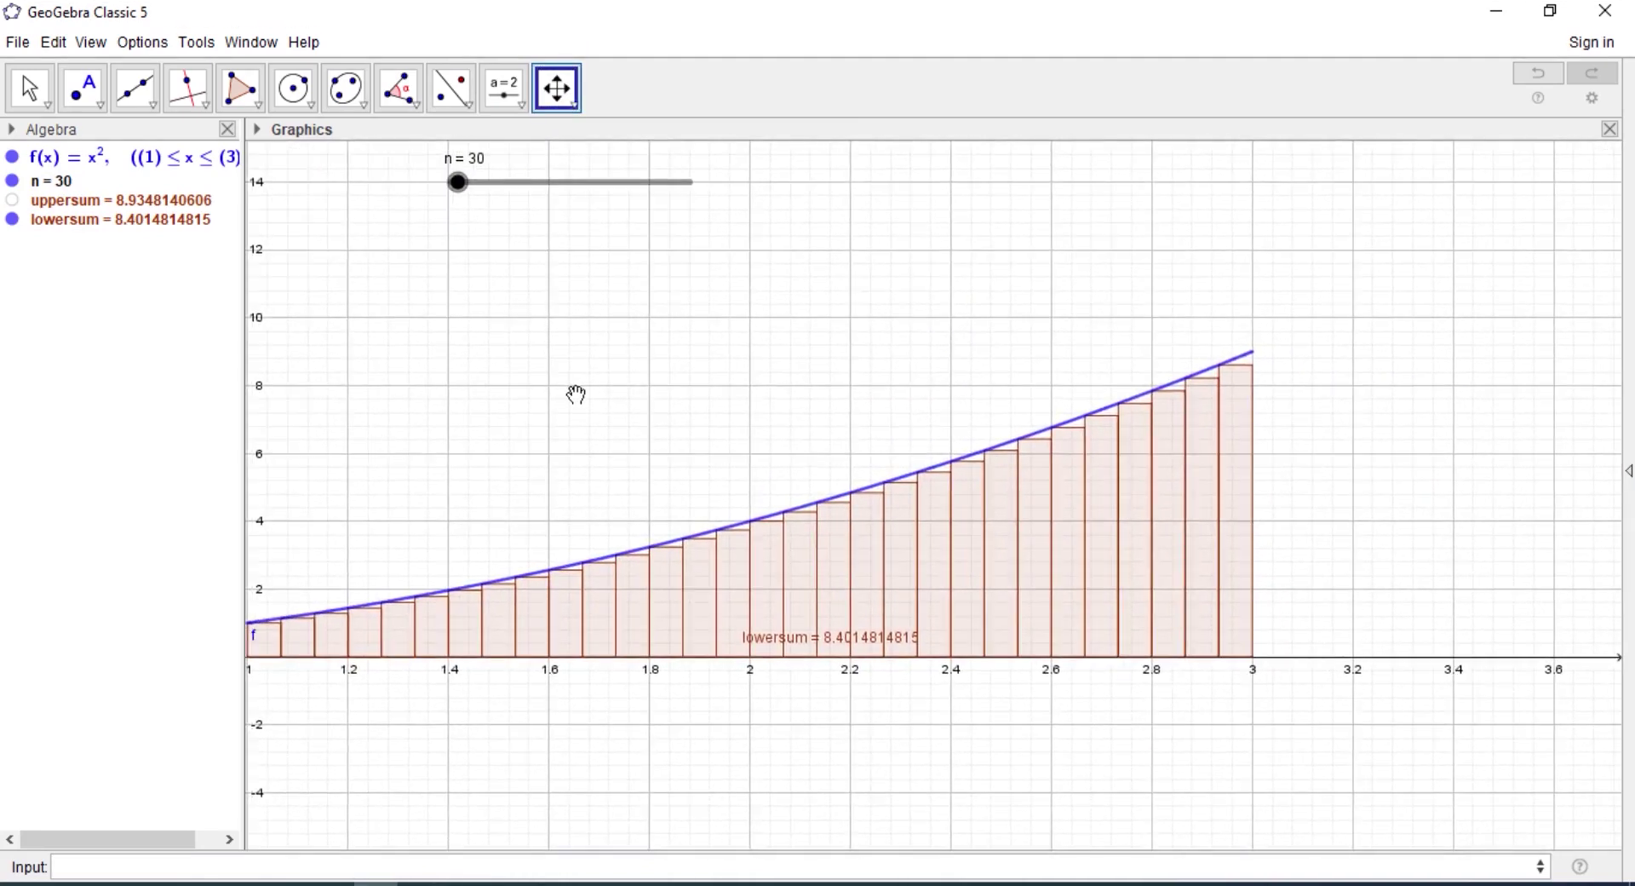
{"action": "left_click_drag", "start_coordinate": [575, 394], "coordinate": [779, 361]}
Return to the Move tool and drag n to 1000, giving lowersum 8.6586685999.
{"action": "key", "text": "Escape"}
{"action": "left_click", "coordinate": [458, 182]}
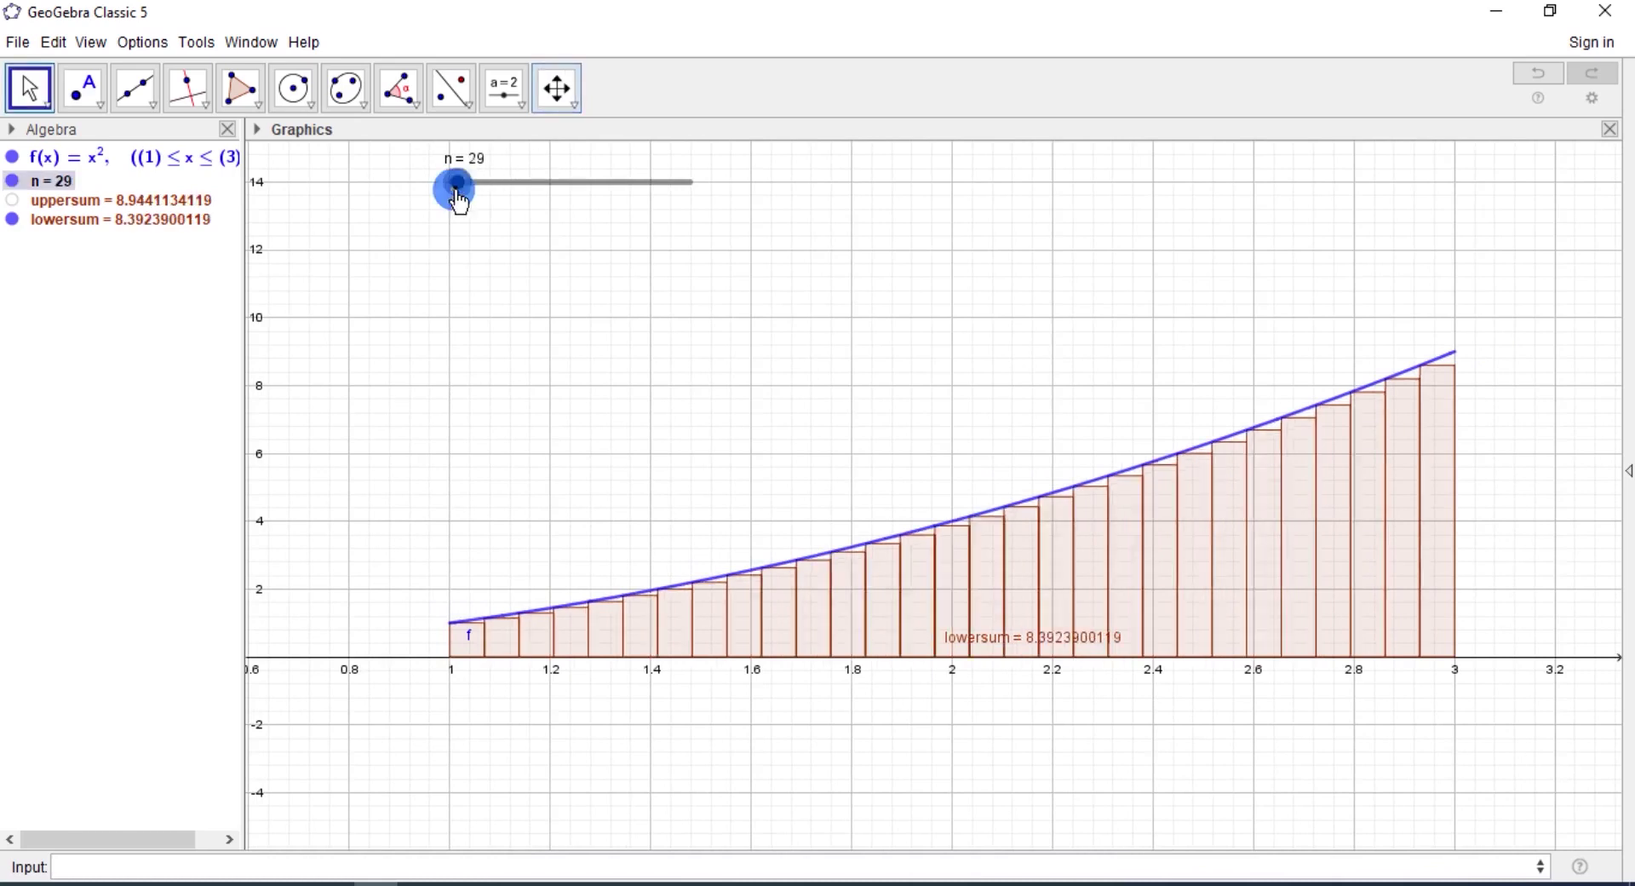
{"action": "left_click_drag", "start_coordinate": [460, 201], "coordinate": [739, 202]}
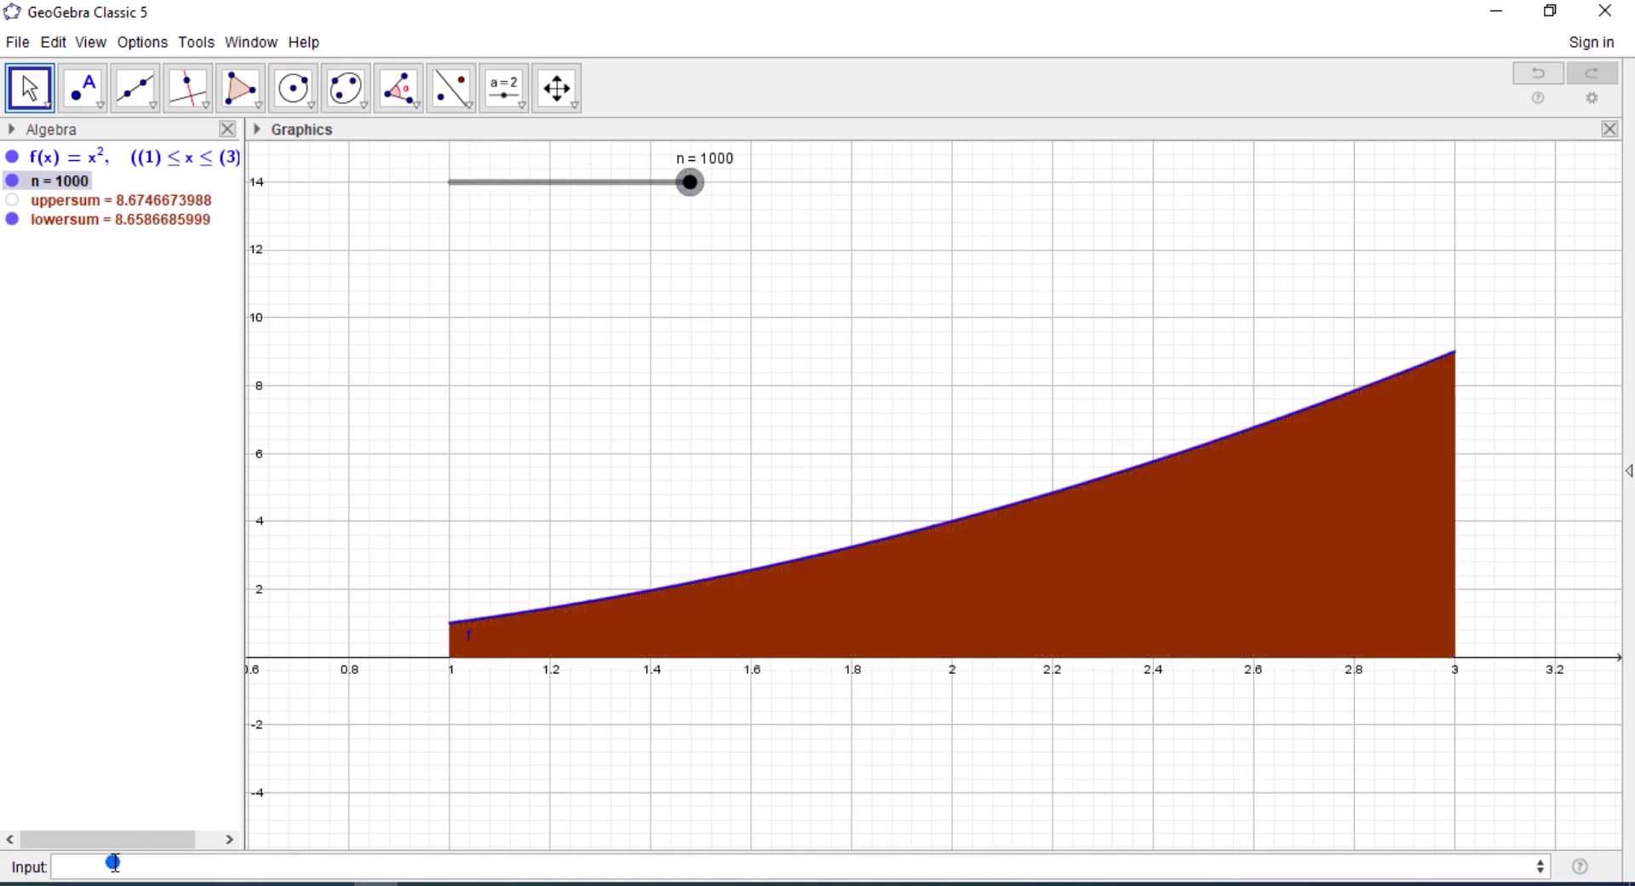
Start integral = and insert the Integral template with start and end values.
{"action": "left_click", "coordinate": [113, 863]}
{"action": "type", "text": "inte"}
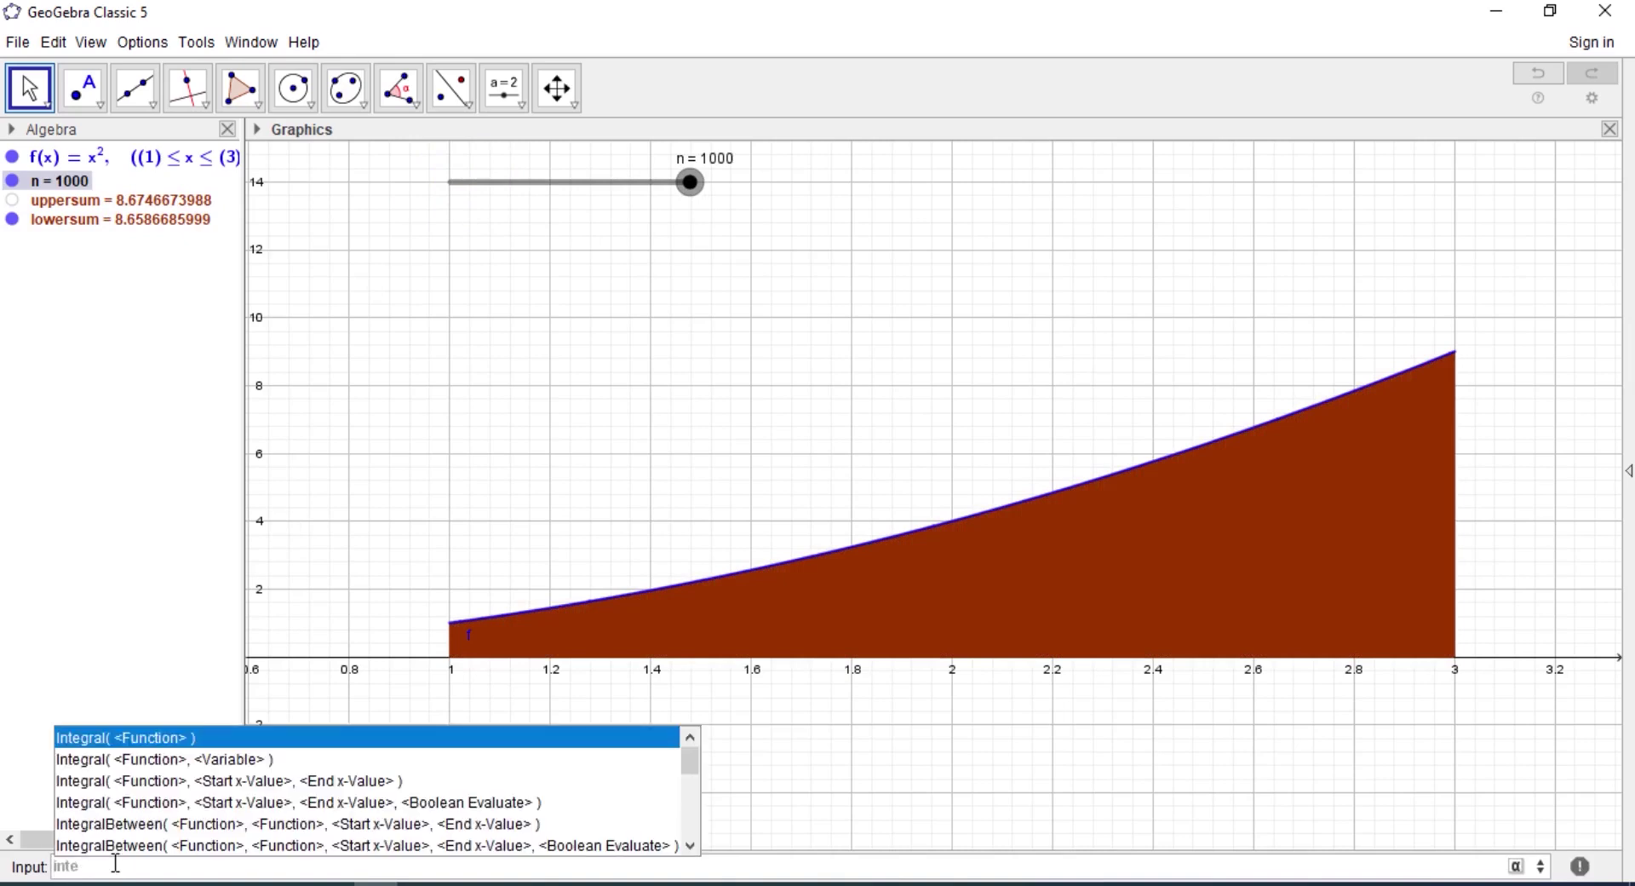
{"action": "key", "text": "Return"}
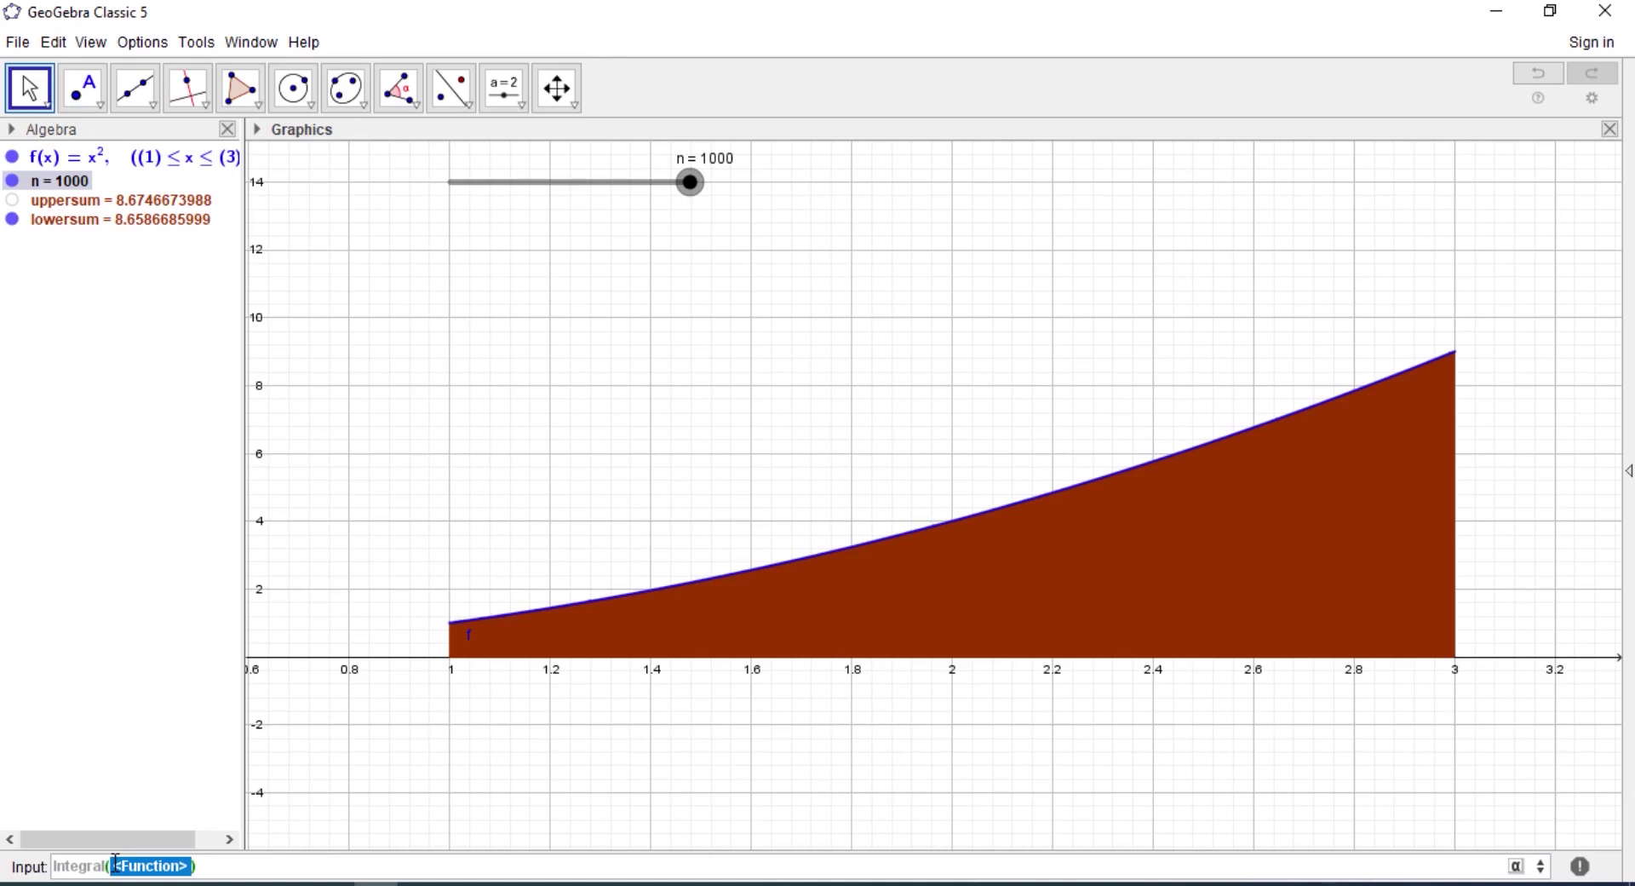
{"action": "key", "text": "BackSpace"}
{"action": "key", "text": "BackSpace"}
{"action": "key", "text": "BackSpace"}
{"action": "key", "text": "BackSpace"}
{"action": "key", "text": "BackSpace"}
{"action": "key", "text": "BackSpace"}
{"action": "key", "text": "BackSpace"}
{"action": "key", "text": "BackSpace"}
{"action": "key", "text": "BackSpace"}
{"action": "key", "text": "BackSpace"}
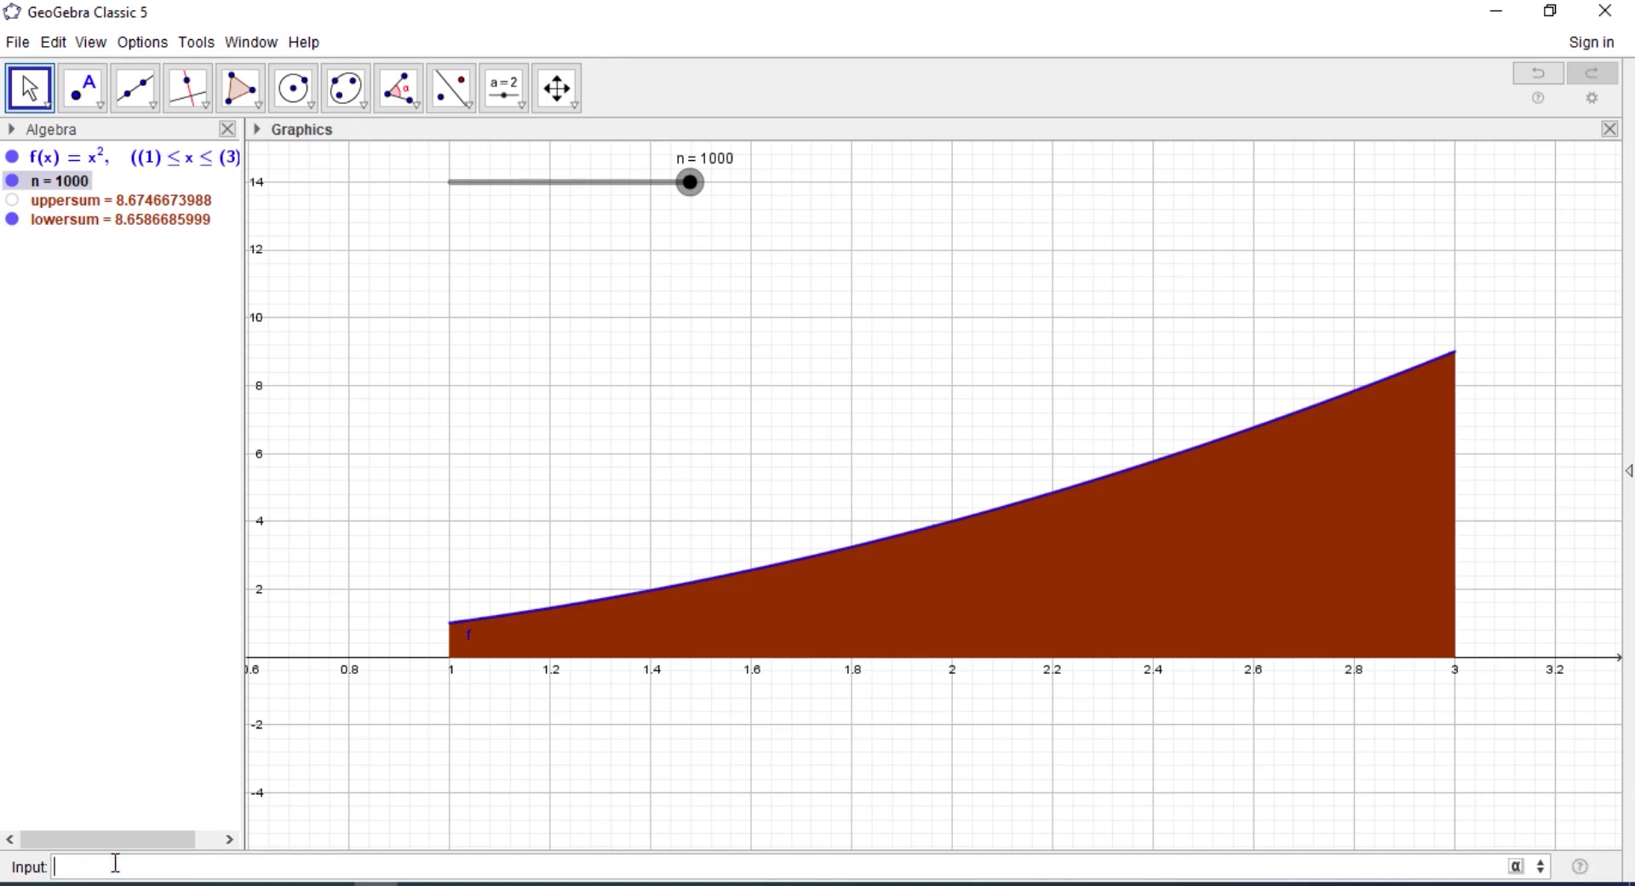
{"action": "type", "text": "in"}
{"action": "type", "text": "ral = integr"}
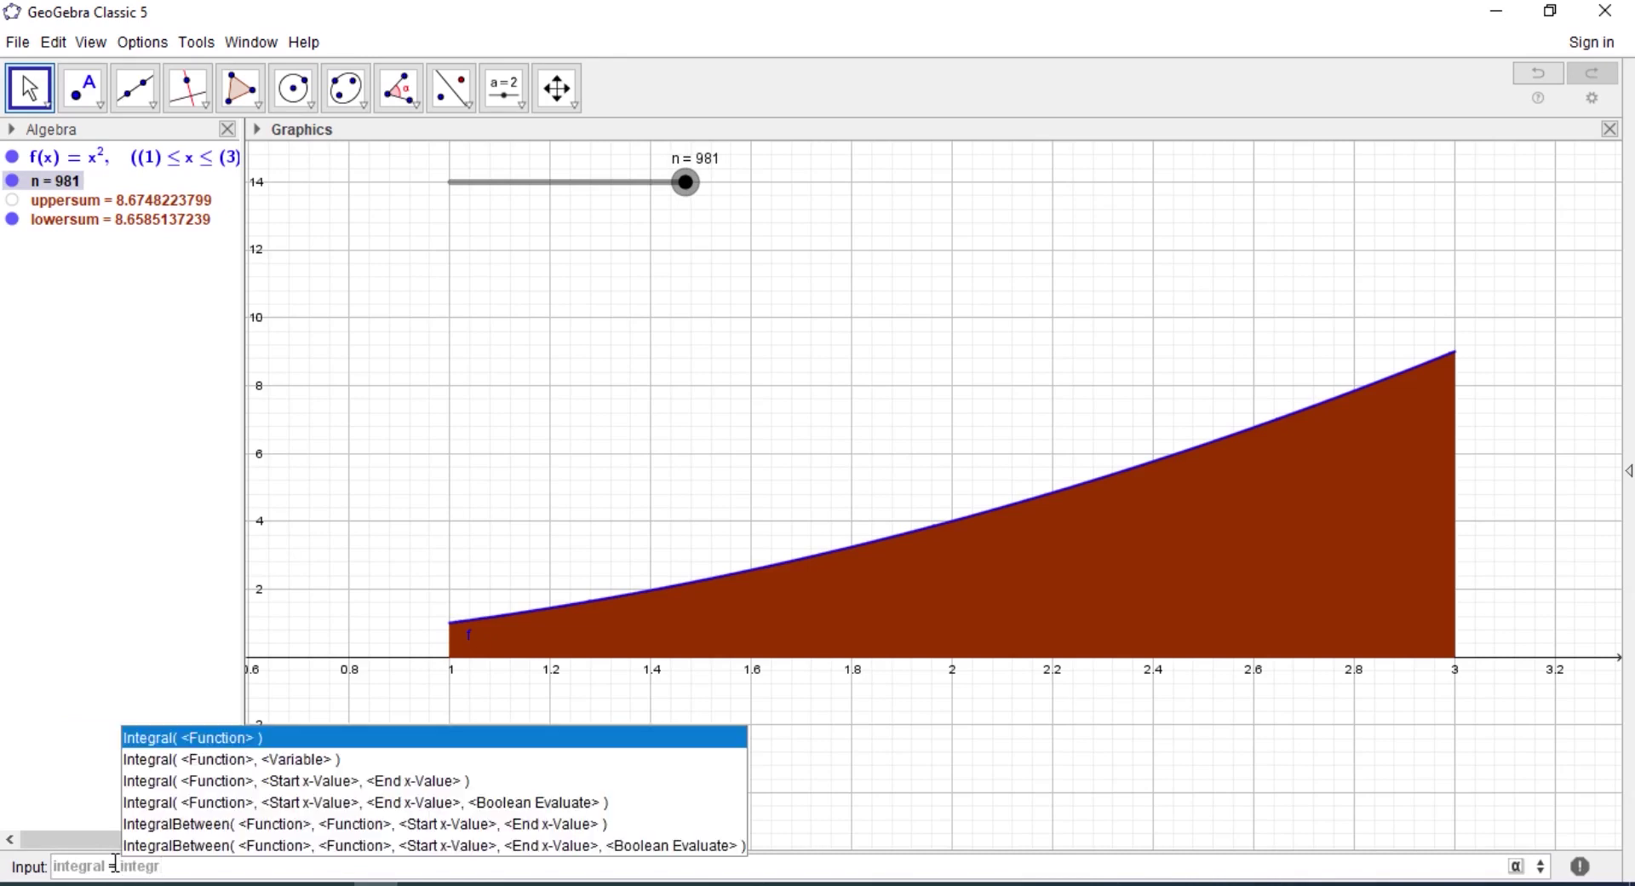
{"action": "key", "text": "Down"}
{"action": "key", "text": "Down"}
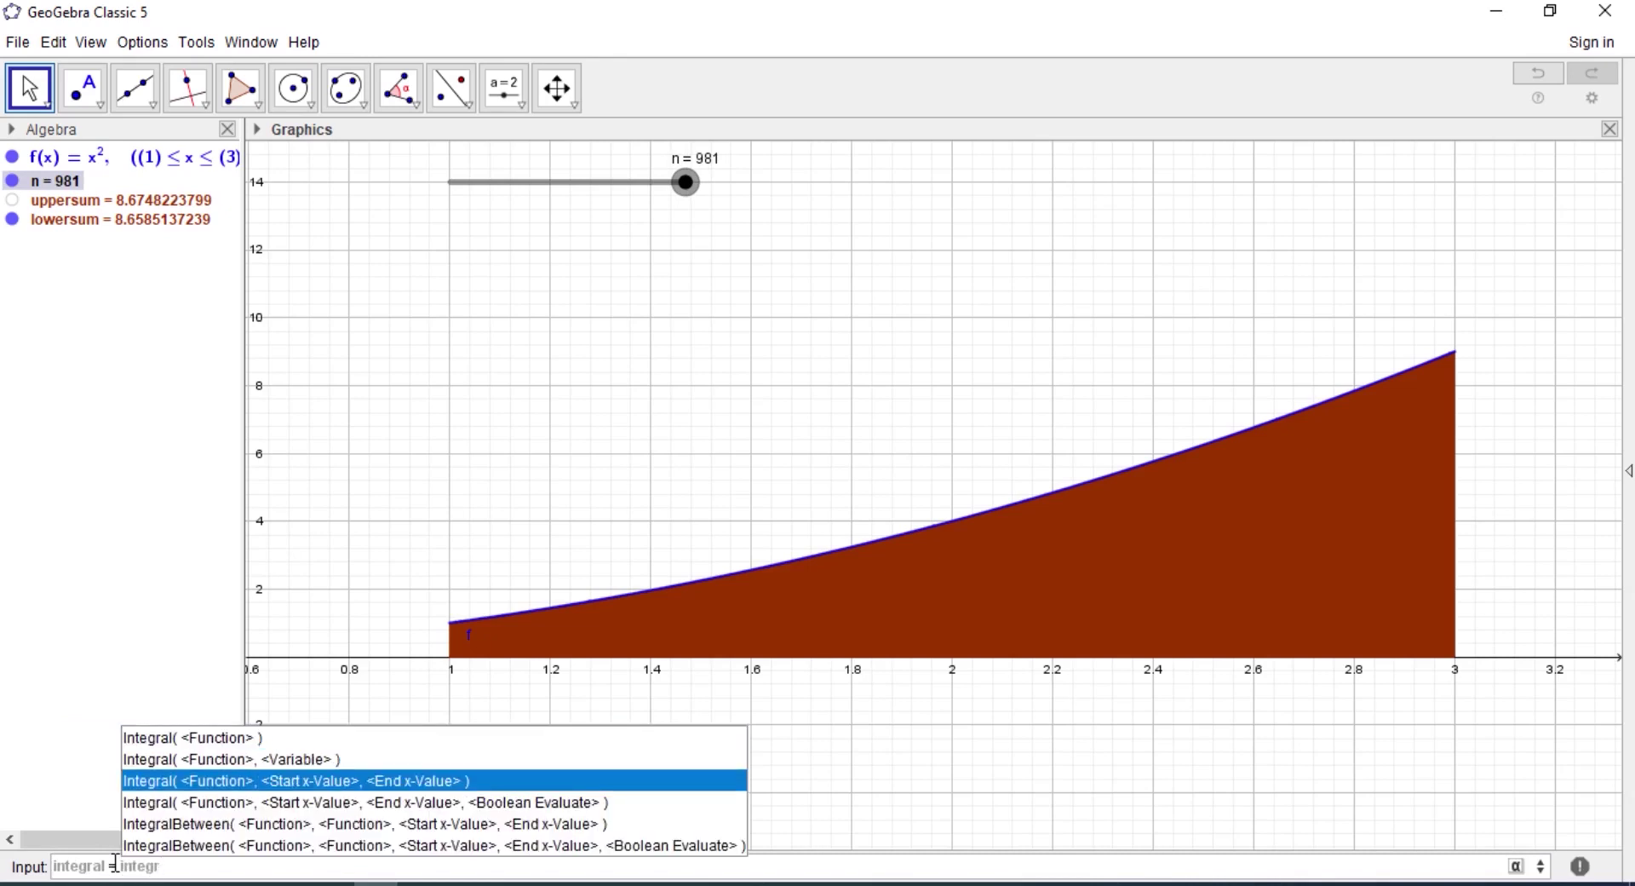
{"action": "key", "text": "Return"}
Fill in f, 1 and 3 to create integral = Integral(f, 1, 3) = 8.6666666667.
{"action": "type", "text": "f"}
{"action": "key", "text": "Tab"}
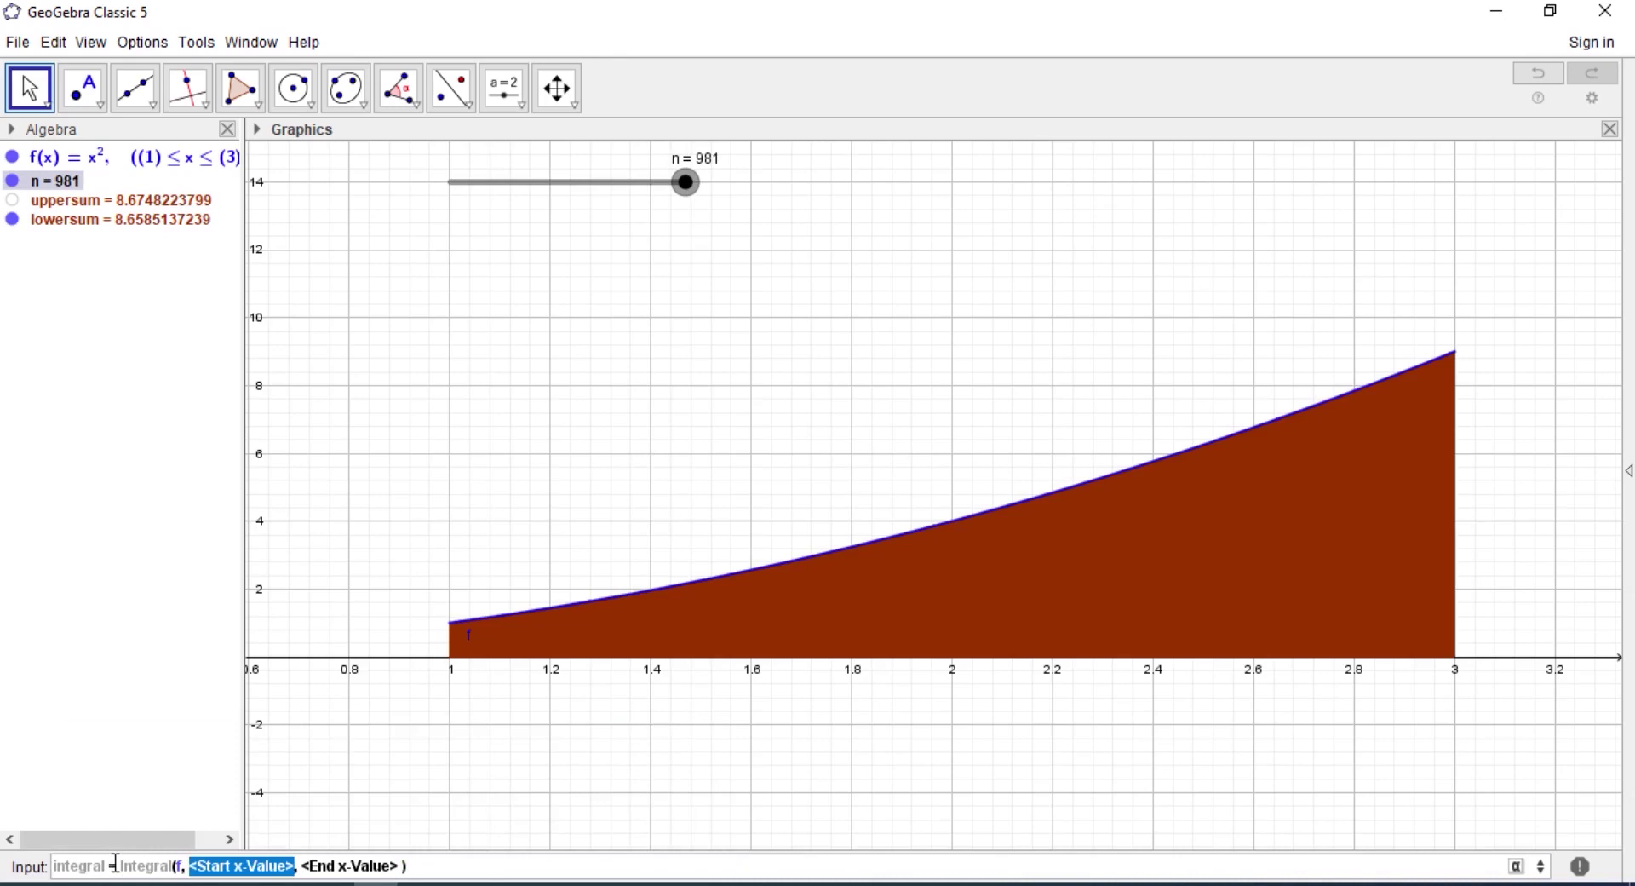
{"action": "type", "text": "1"}
{"action": "key", "text": "Tab"}
{"action": "type", "text": "3"}
{"action": "key", "text": "Return"}
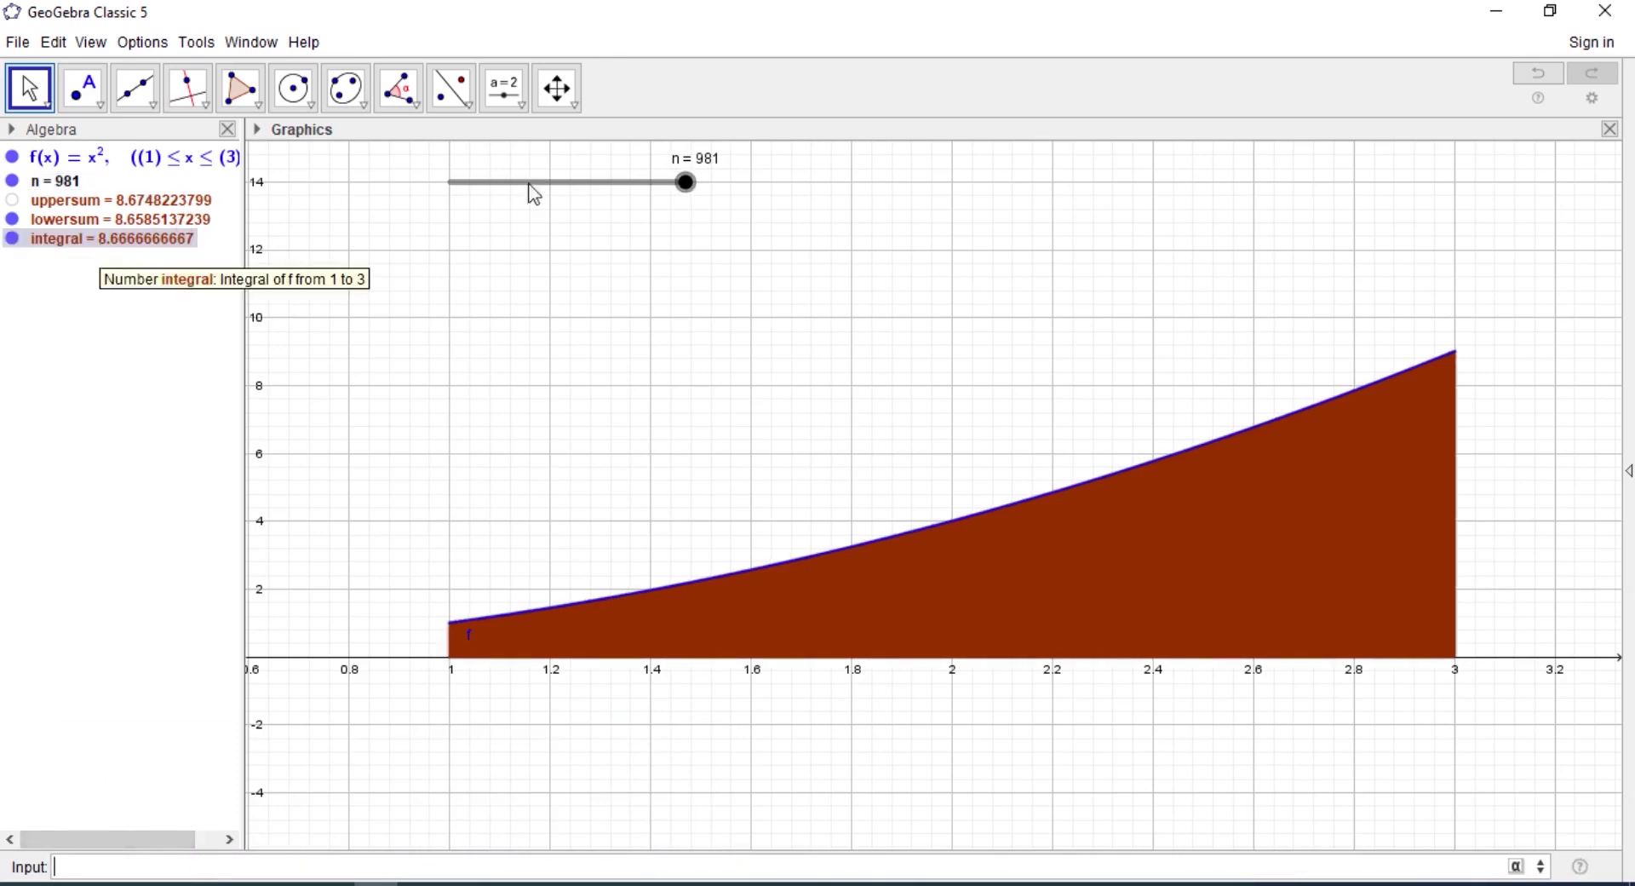
Drag n to 1000 and show uppersum again, giving 8.6587 and 8.6747 around the integral 8.6667.
{"action": "left_click_drag", "start_coordinate": [687, 182], "coordinate": [701, 185]}
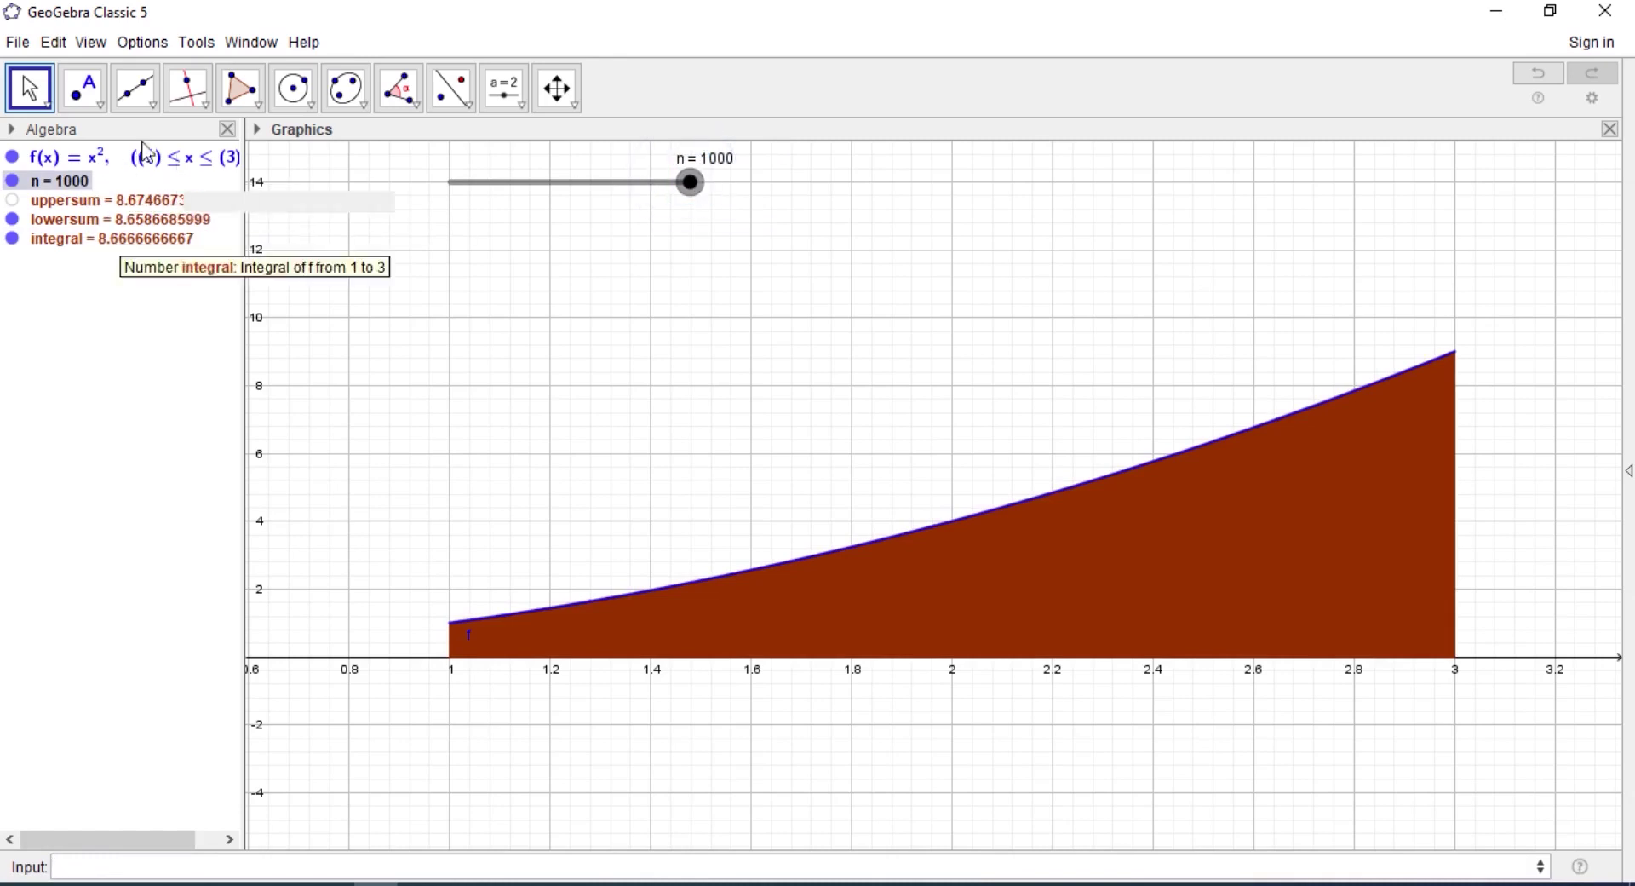
{"action": "left_click", "coordinate": [10, 201]}
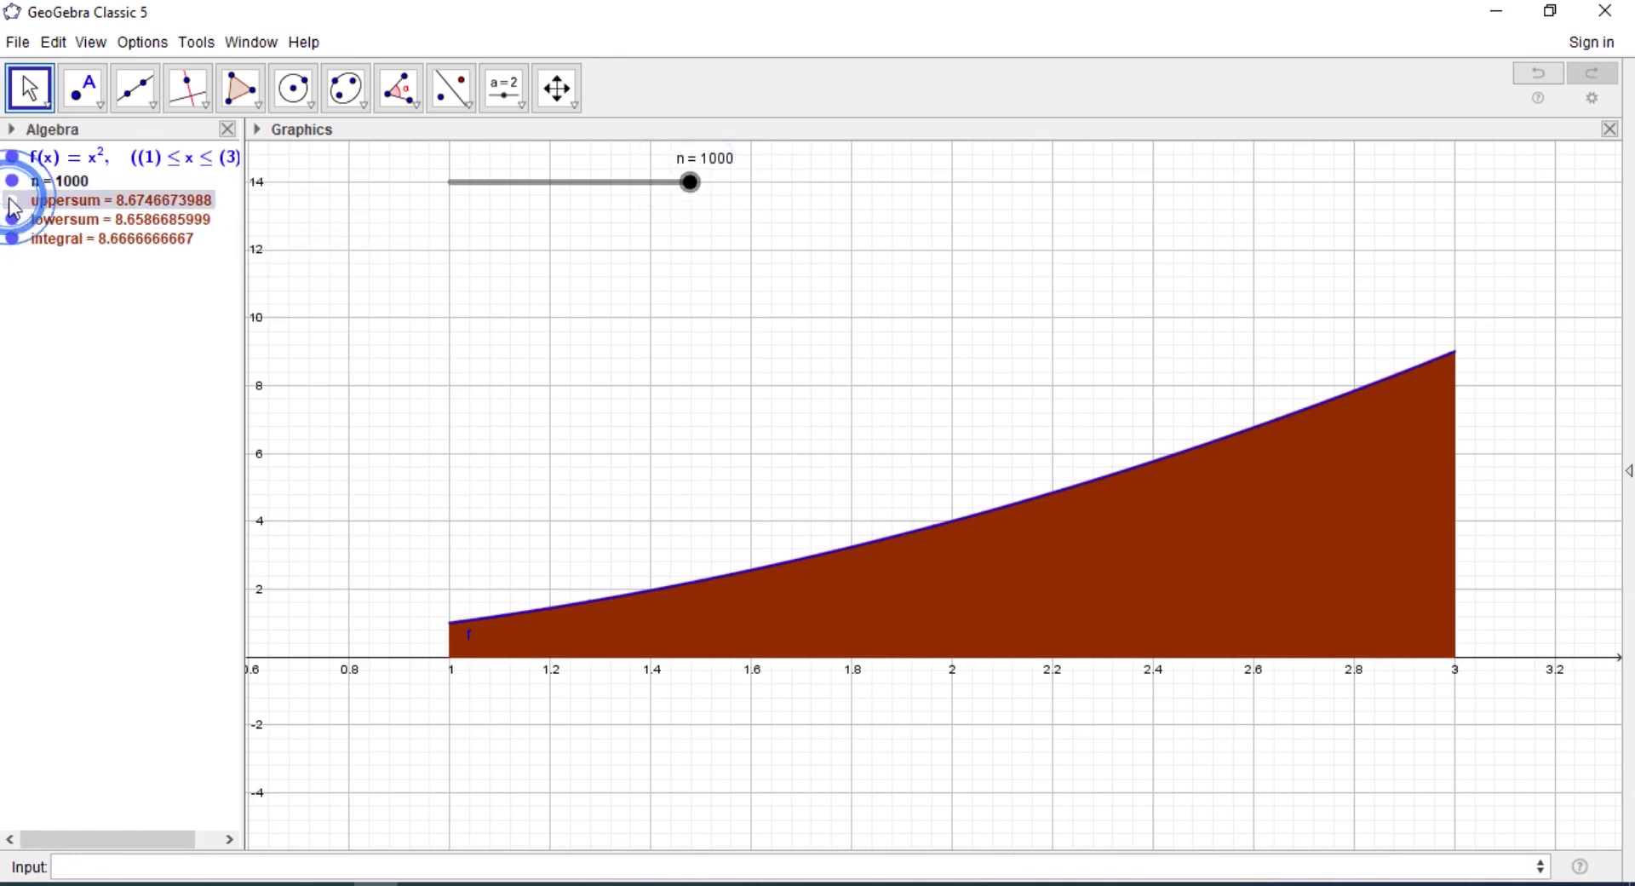